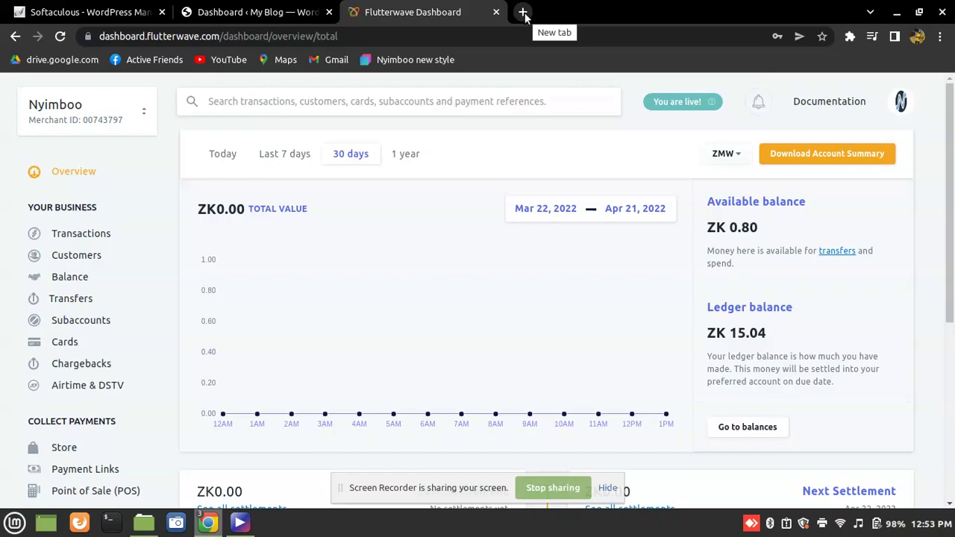
Switch from the Flutterwave Dashboard back to the Softaculous WordPress installations list.
click(88, 12)
drag(953, 322, 953, 149)
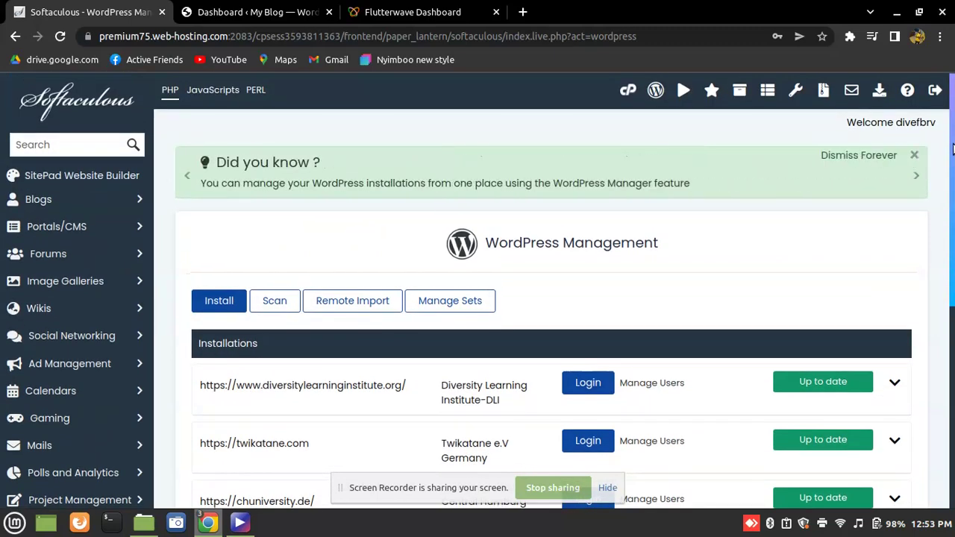
Open an extra blank browser tab beside Softaculous.
drag(953, 149, 953, 170)
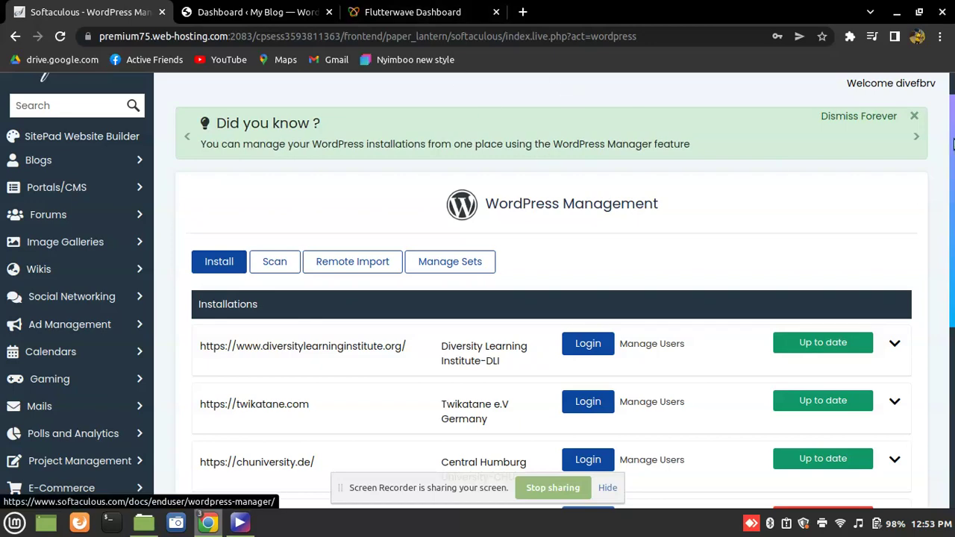
scroll(953, 131, up, 2)
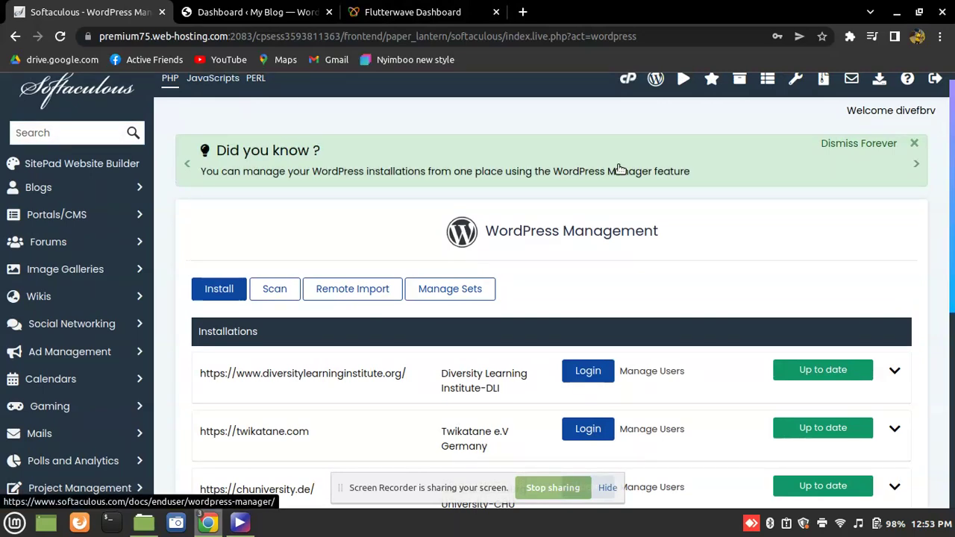
click(522, 12)
click(27, 7)
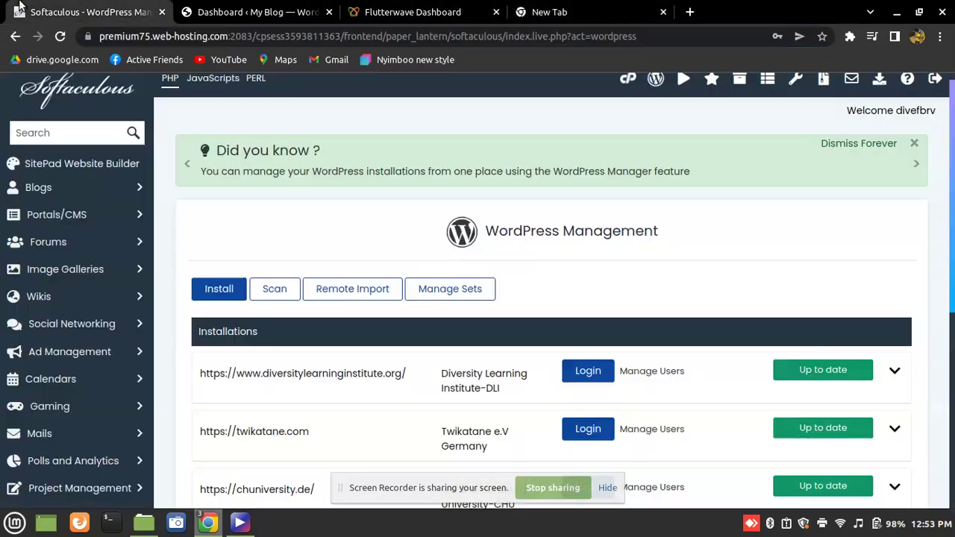
scroll(954, 292, down, 2)
scroll(954, 292, down, 3)
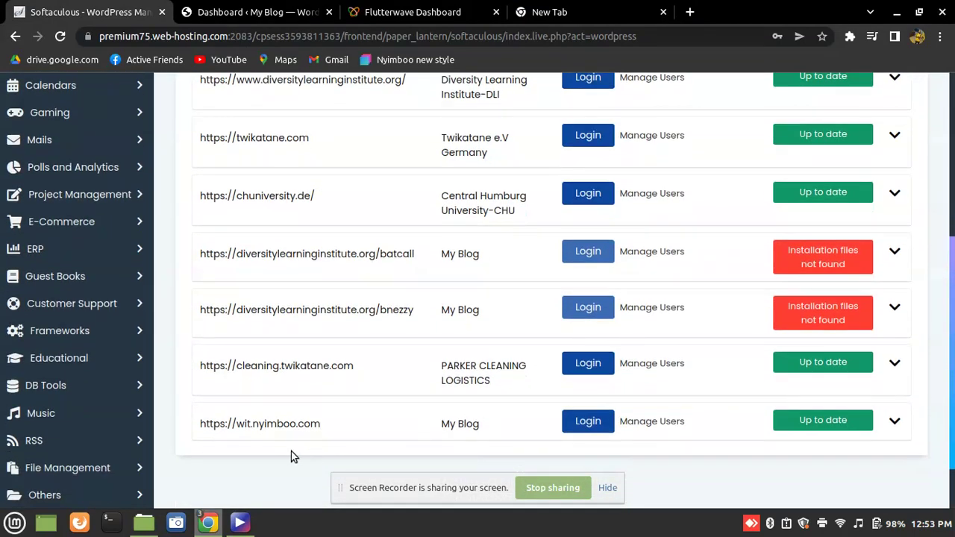
click(224, 425)
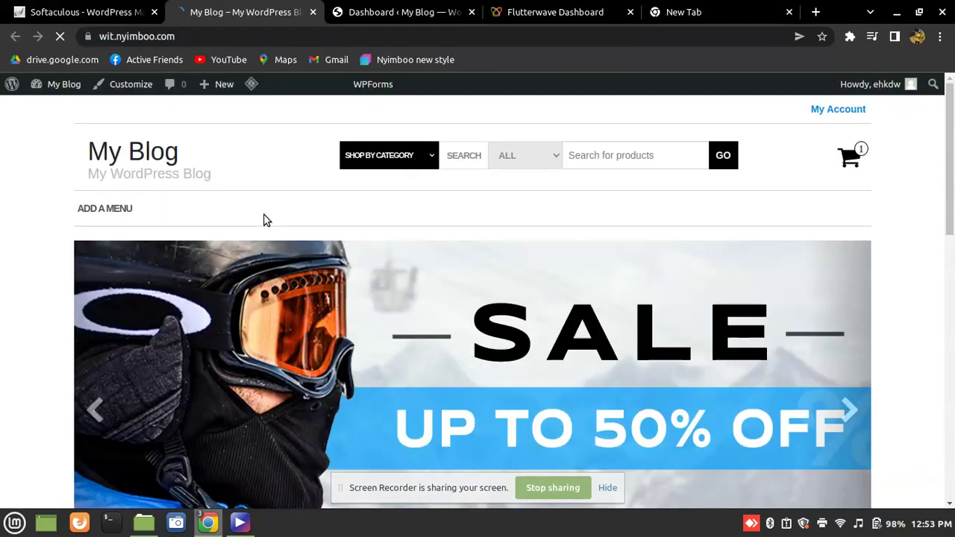
Scroll through the My Blog storefront and its single ZK5,000.00 product.
scroll(952, 203, down, 2)
drag(952, 203, 952, 142)
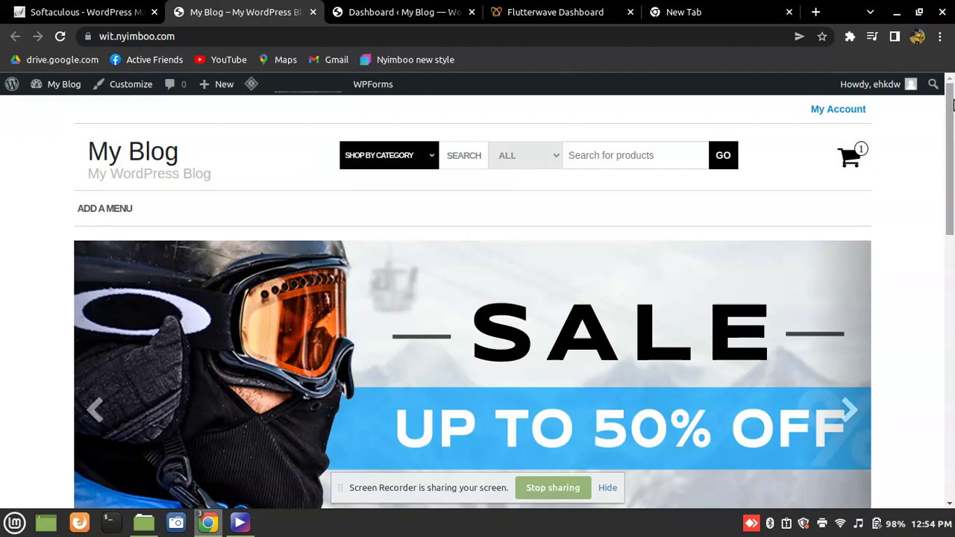
drag(952, 149, 952, 512)
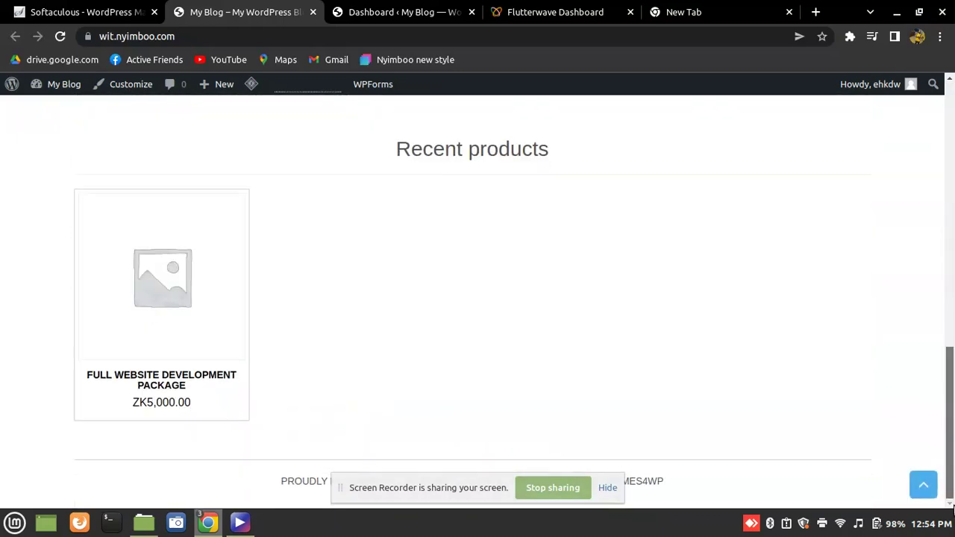
drag(452, 497, 435, 267)
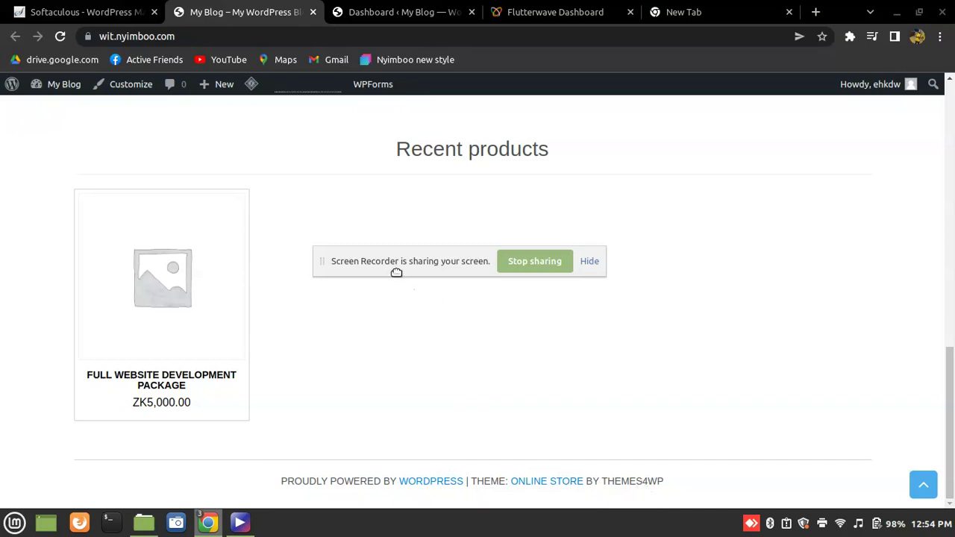
drag(942, 424, 644, 44)
In the WordPress admin, find Plugins with Ctrl+F and open Plugins > Add New.
click(422, 10)
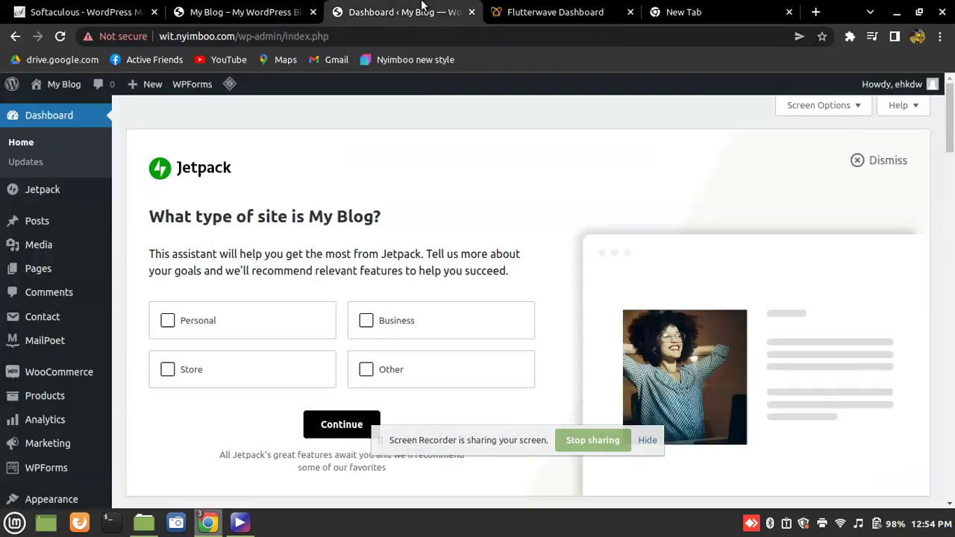
mouse_move(88, 267)
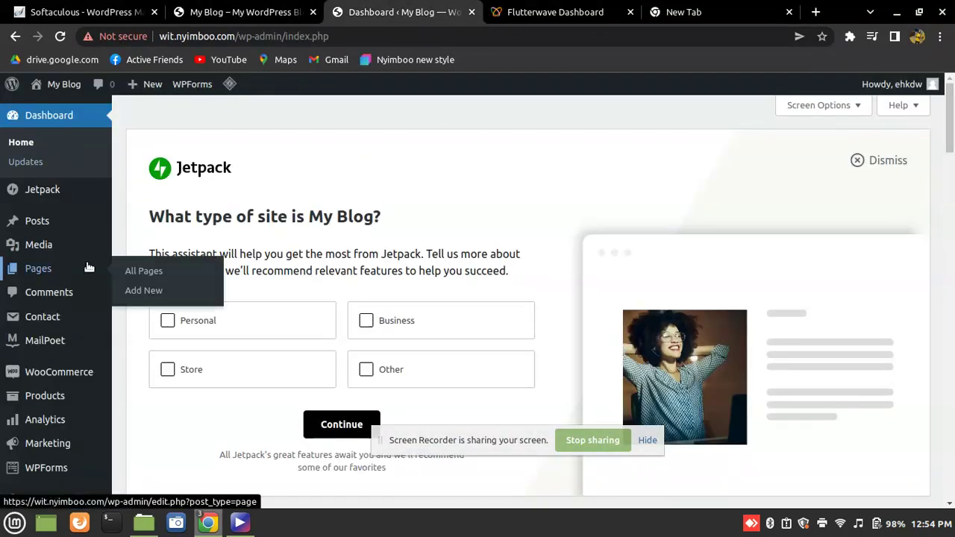
key(ctrl+f)
key(ctrl+c)
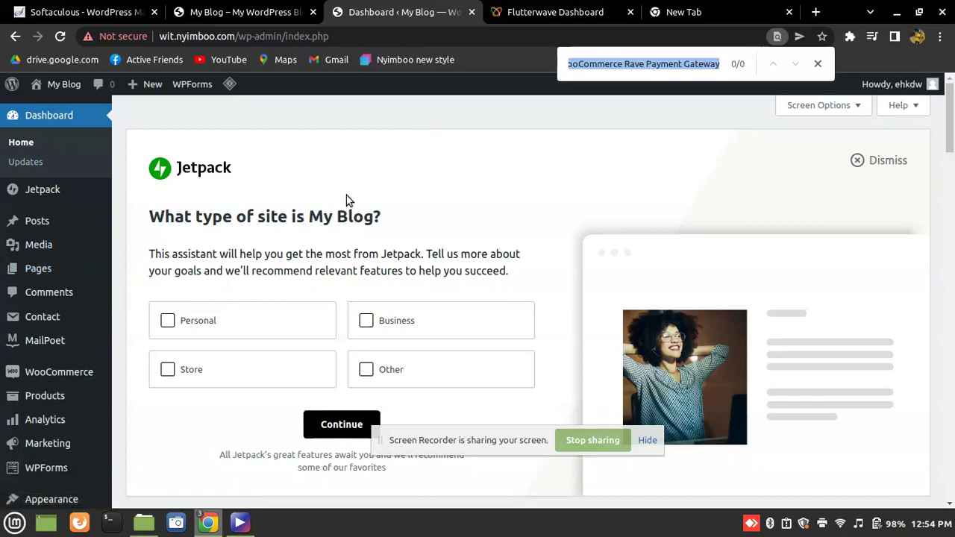
text(plugins)
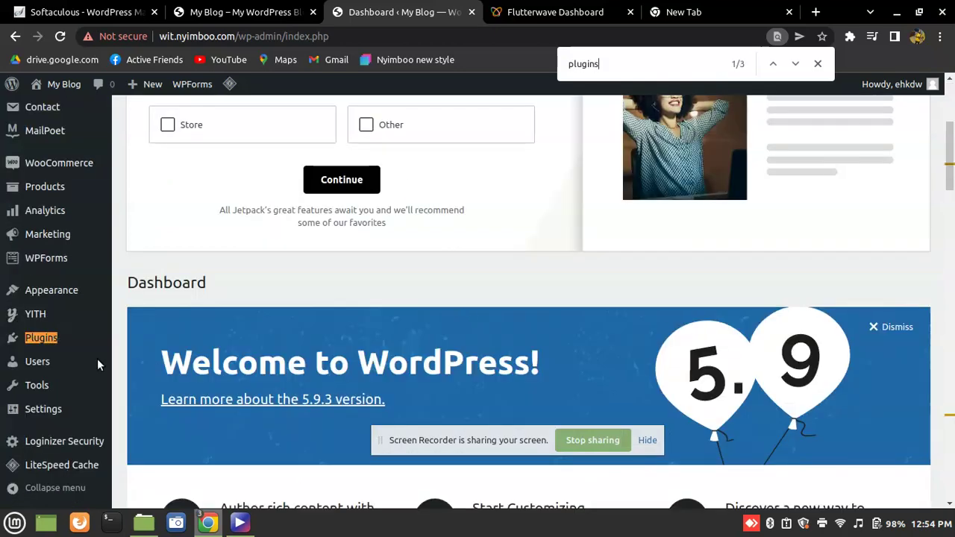
mouse_move(22, 339)
click(142, 360)
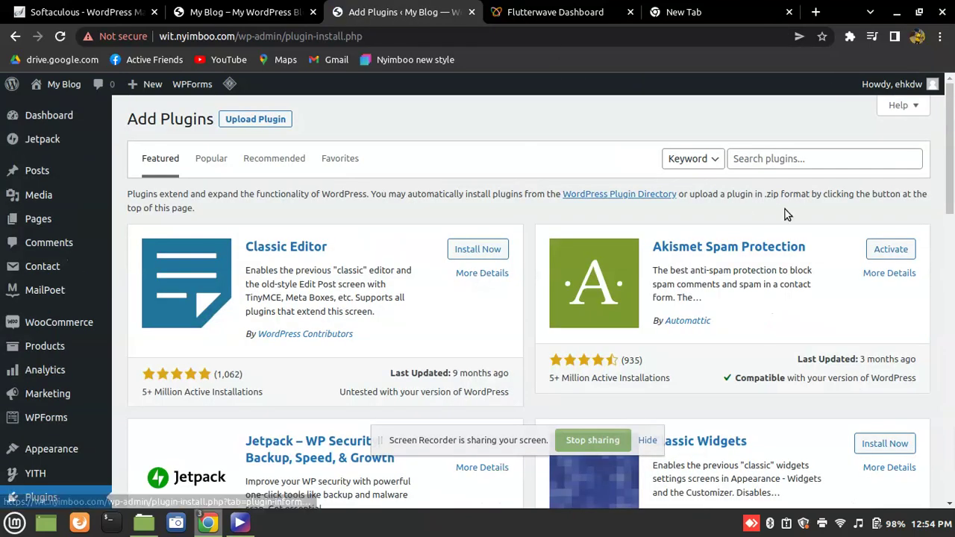
click(763, 158)
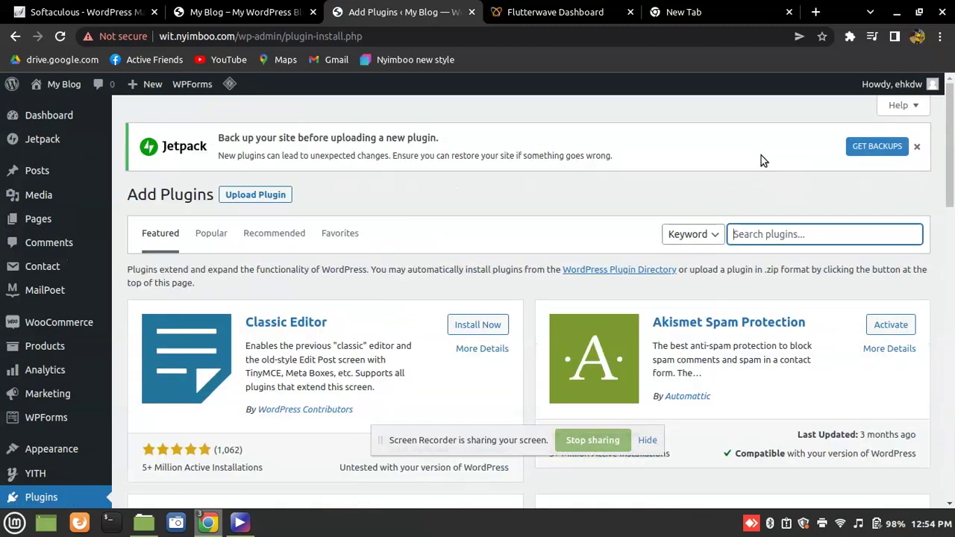
Search plugins for 'Rave', then install and activate WooCommerce Rave Payment Gateway.
key(ctrl+v)
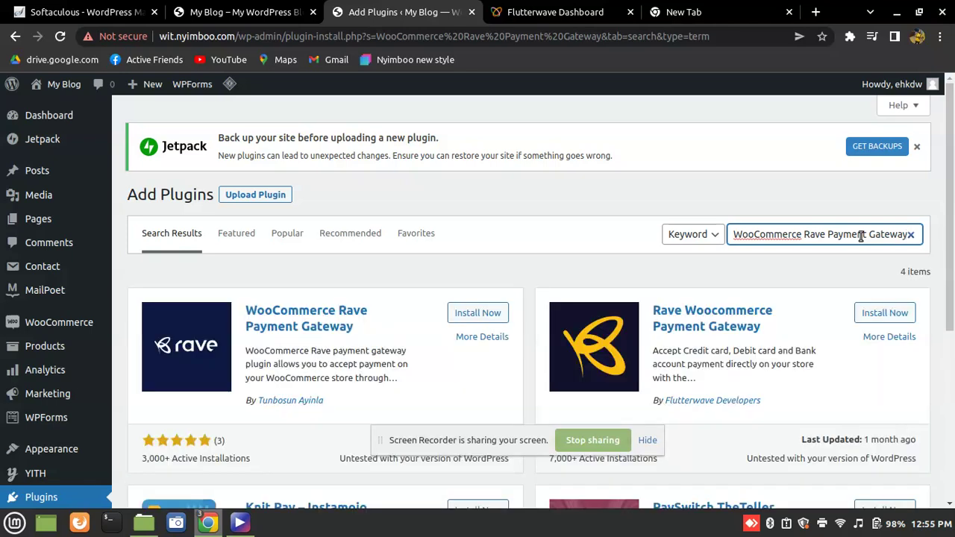
key(ctrl+a)
text(Rave)
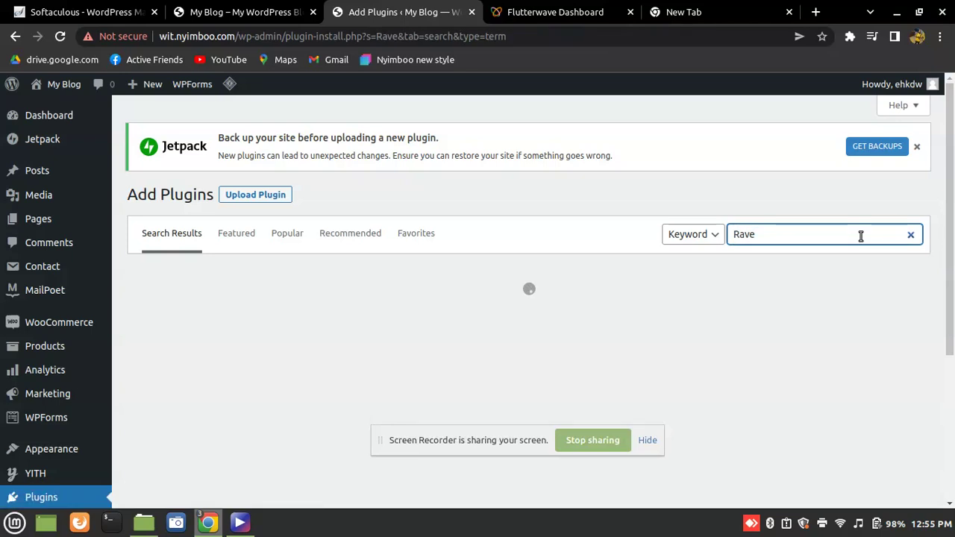
drag(950, 130, 953, 185)
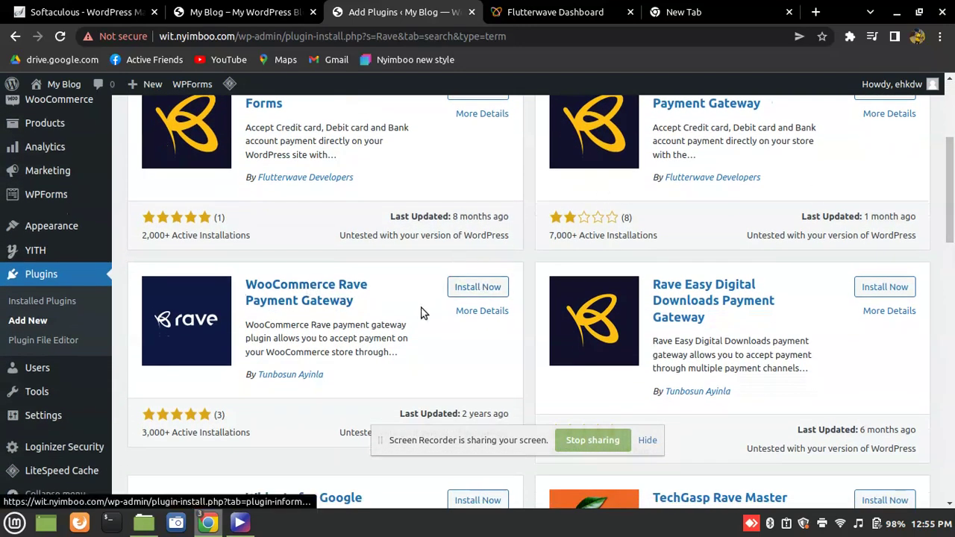
click(494, 288)
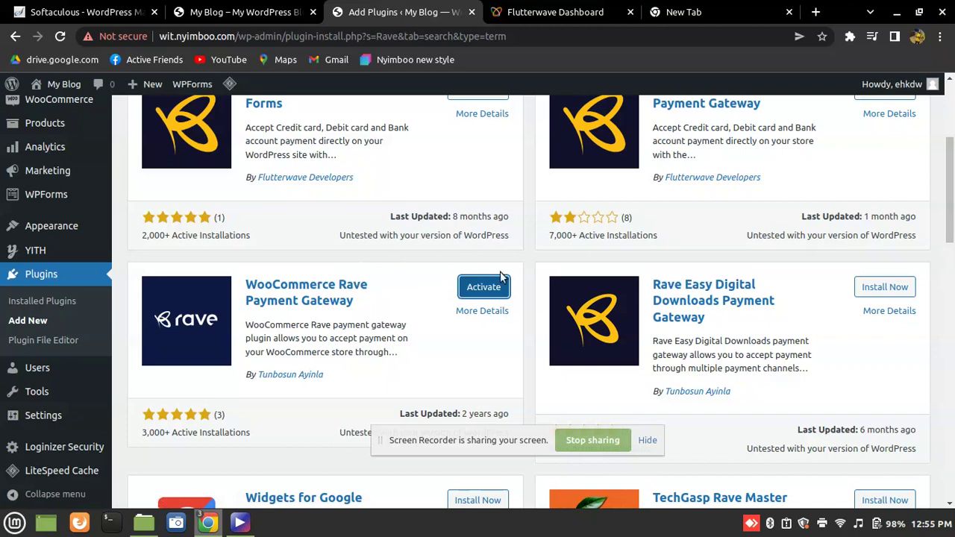
click(500, 290)
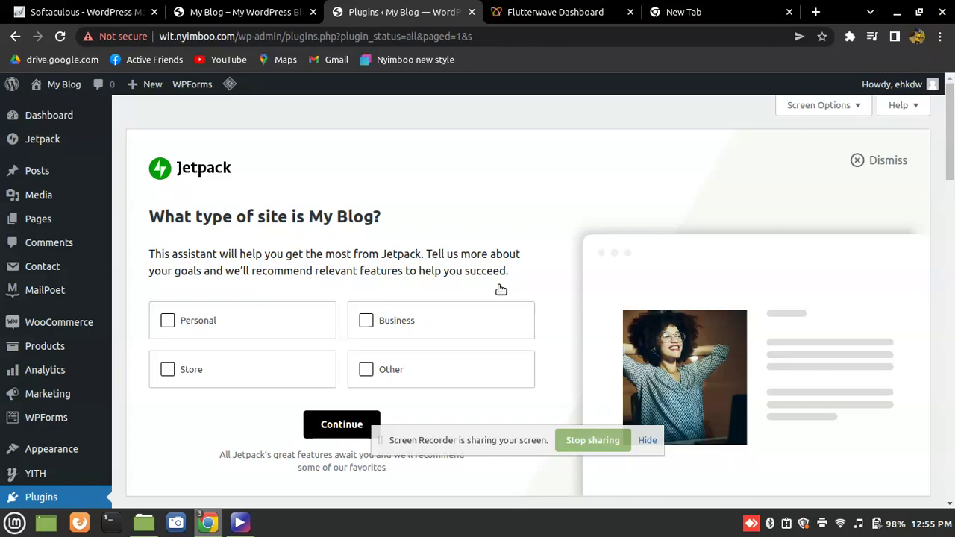
Scroll the installed plugins list to confirm the Rave plugin is activated.
drag(951, 131, 946, 243)
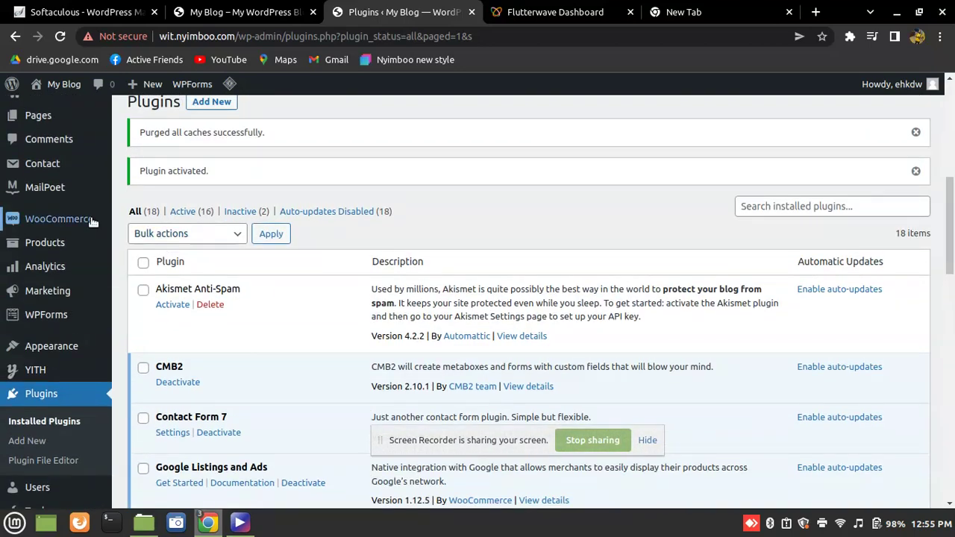
Open WooCommerce Settings and go to the Payments section.
mouse_move(91, 221)
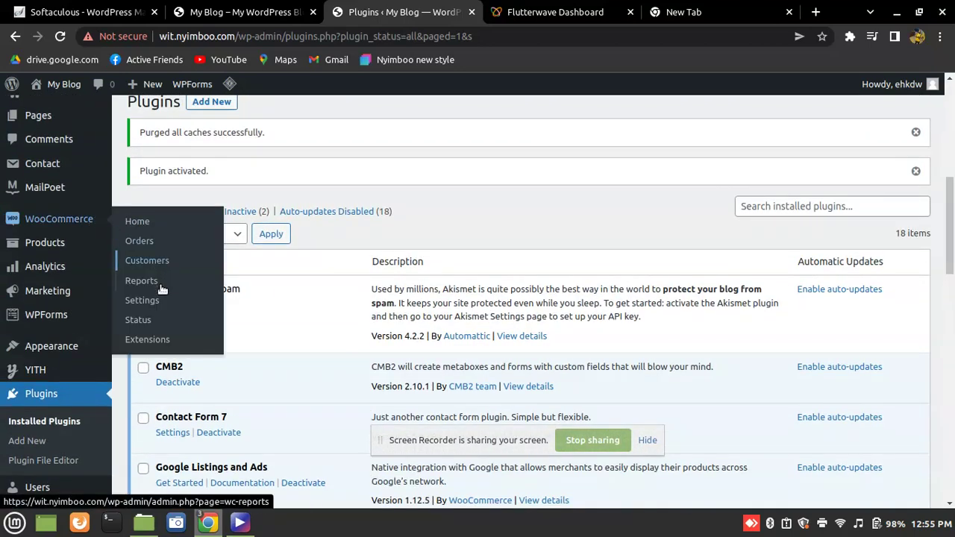
click(142, 300)
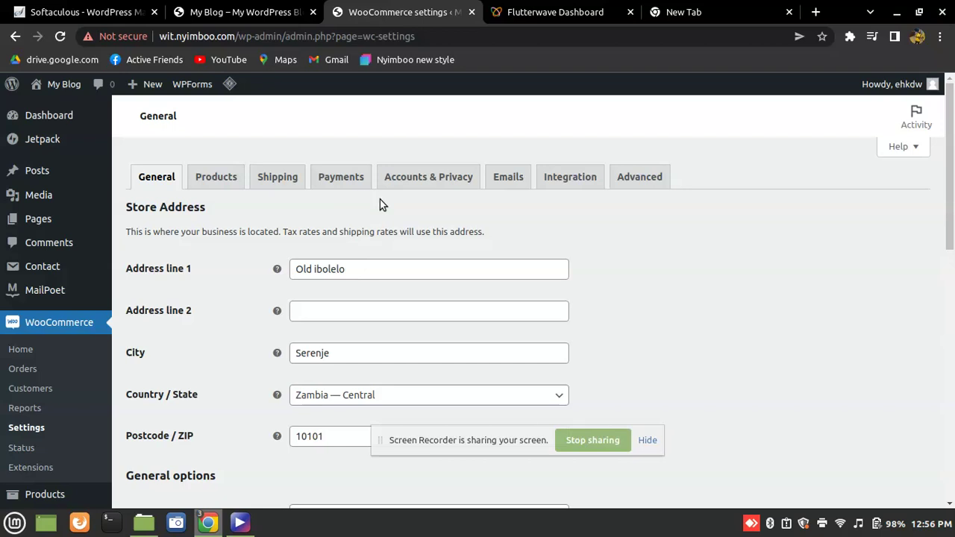
click(349, 179)
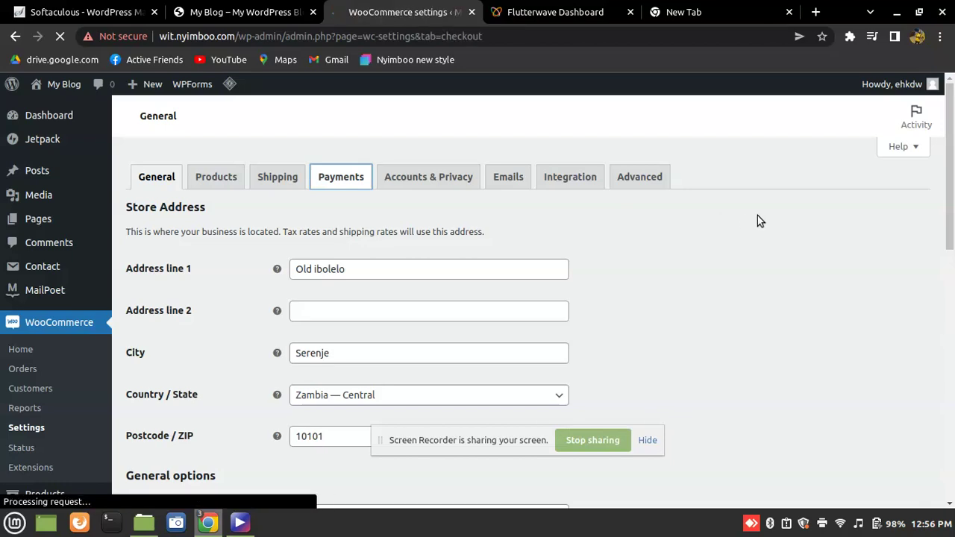
Turn on Rave by Flutterwave, save the payment settings, and open its Manage settings.
scroll(579, 275, down, 4)
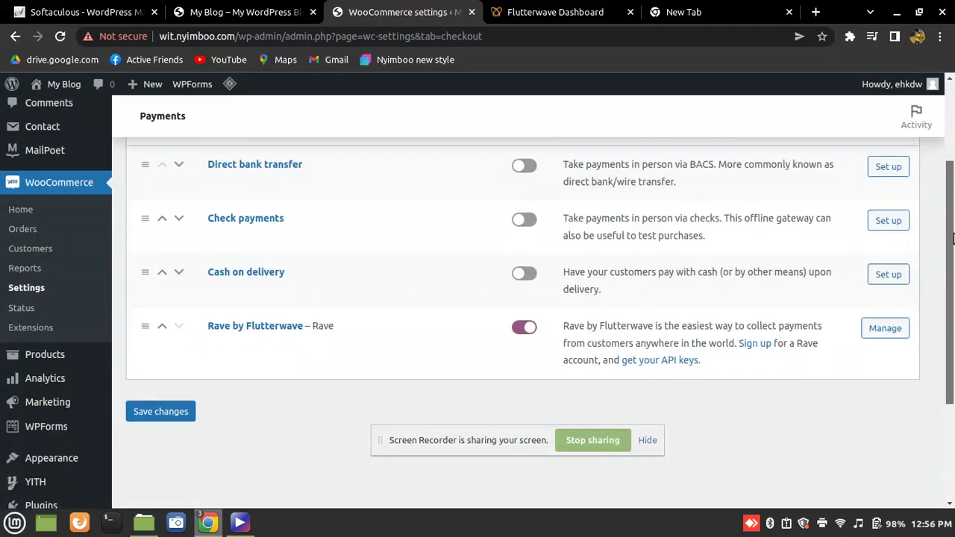
click(525, 319)
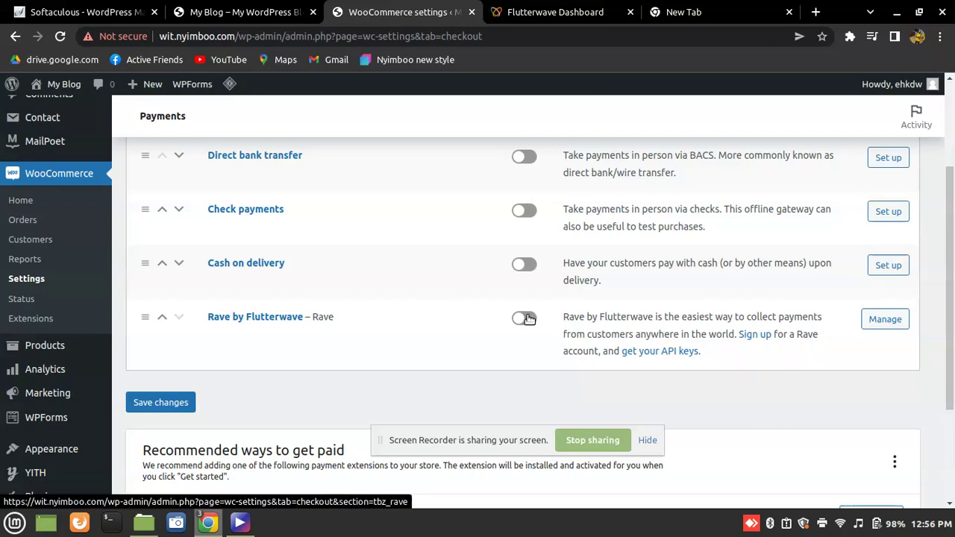
click(526, 318)
click(169, 401)
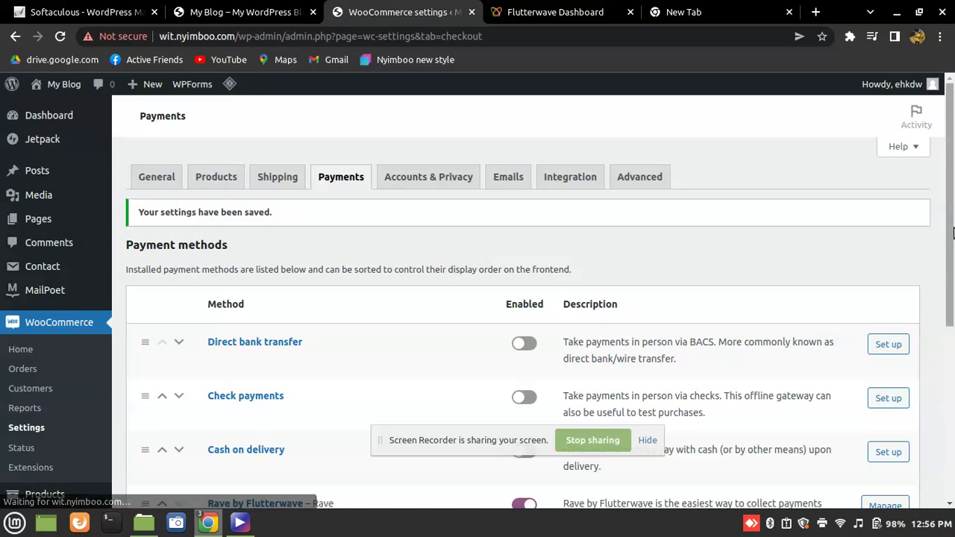
scroll(951, 332, down, 4)
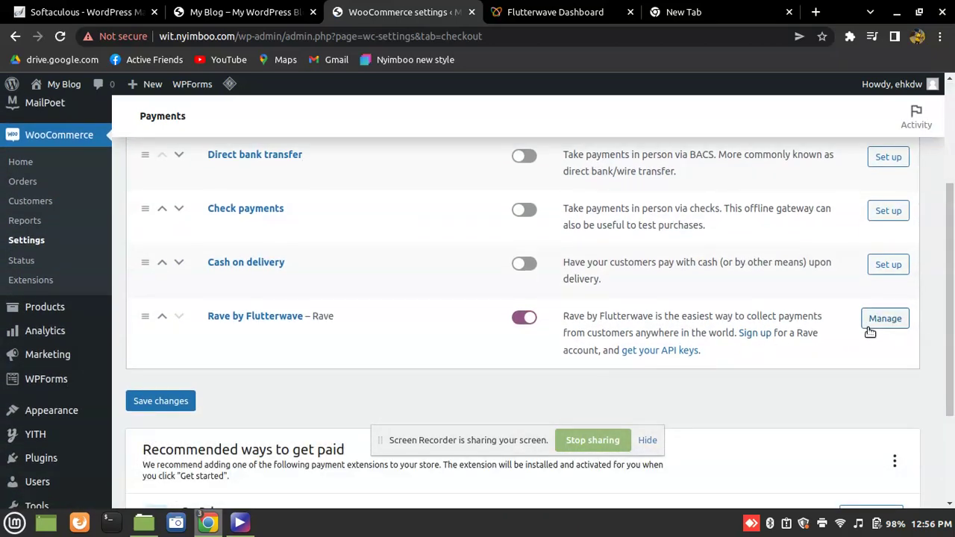
click(881, 316)
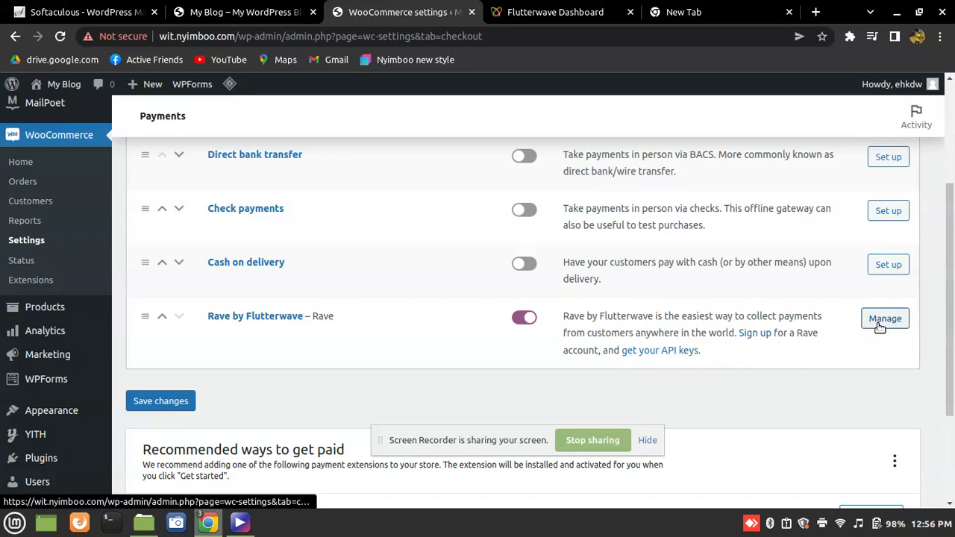
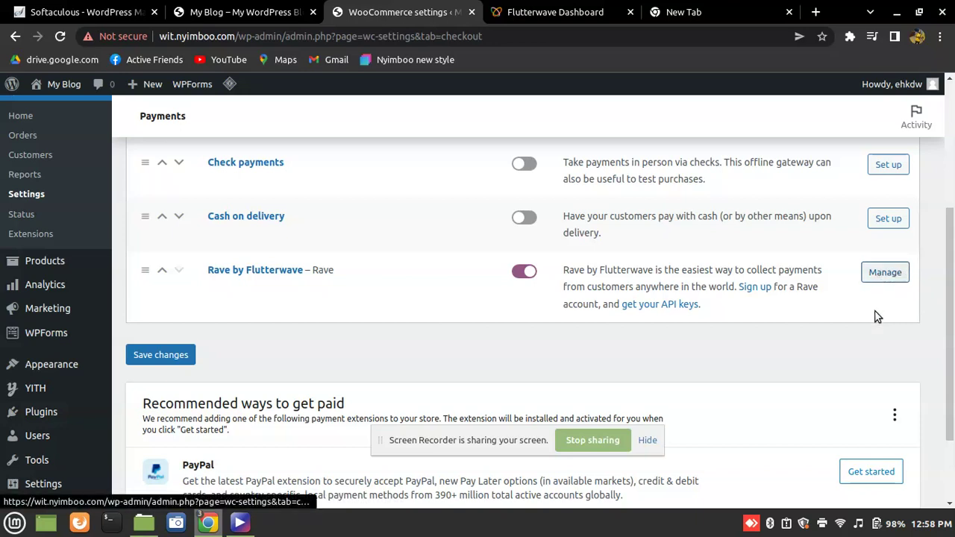
Open the Rave by Flutterwave gateway settings and click into the live public and secret key fields.
click(882, 279)
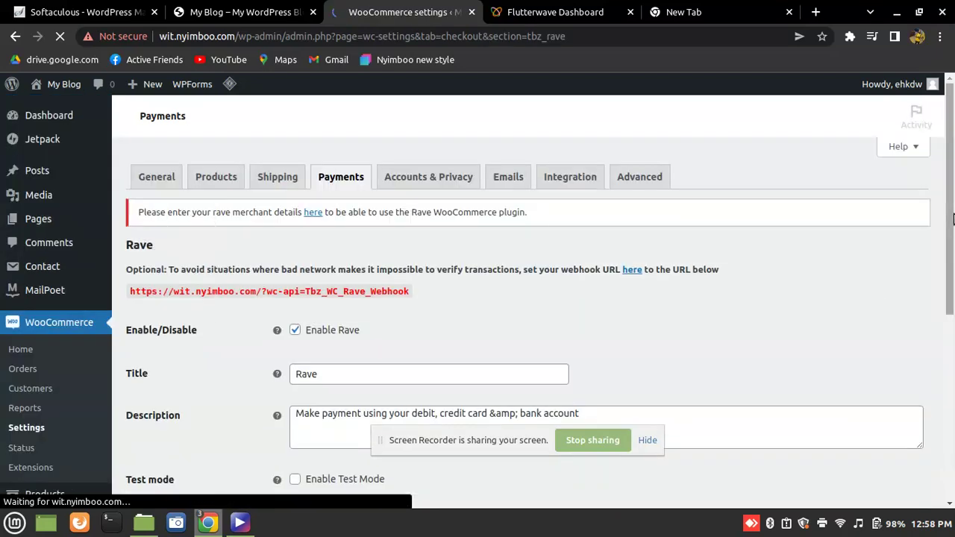
drag(952, 218, 952, 332)
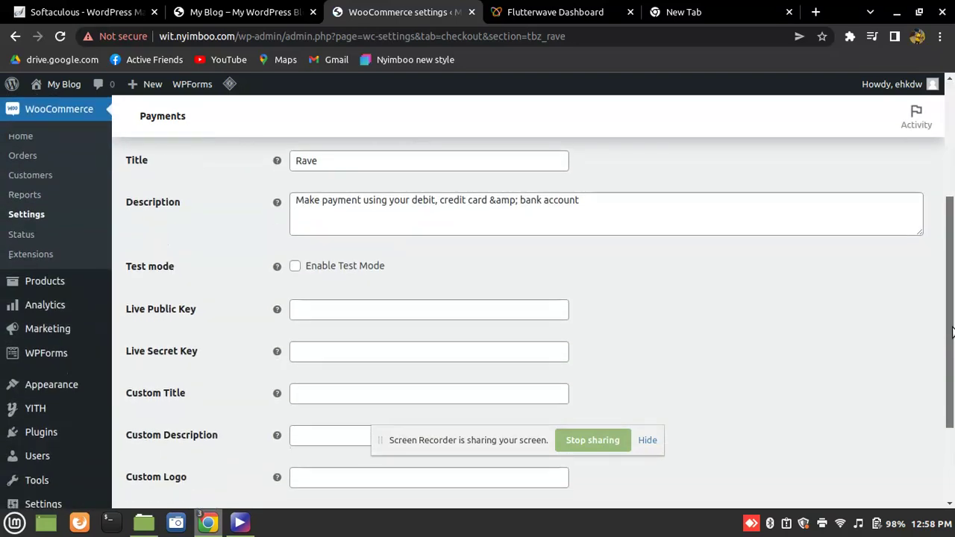
scroll(672, 313, down, 1)
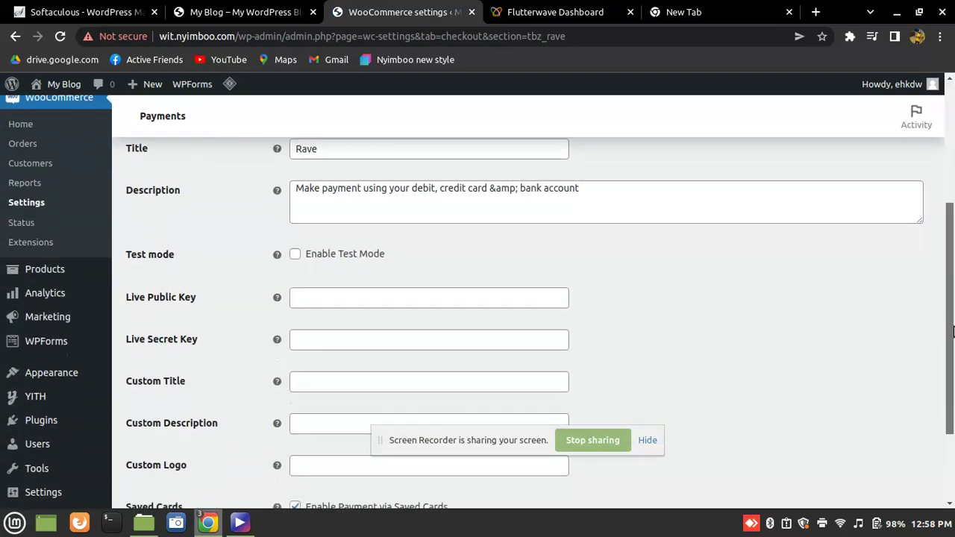
click(347, 272)
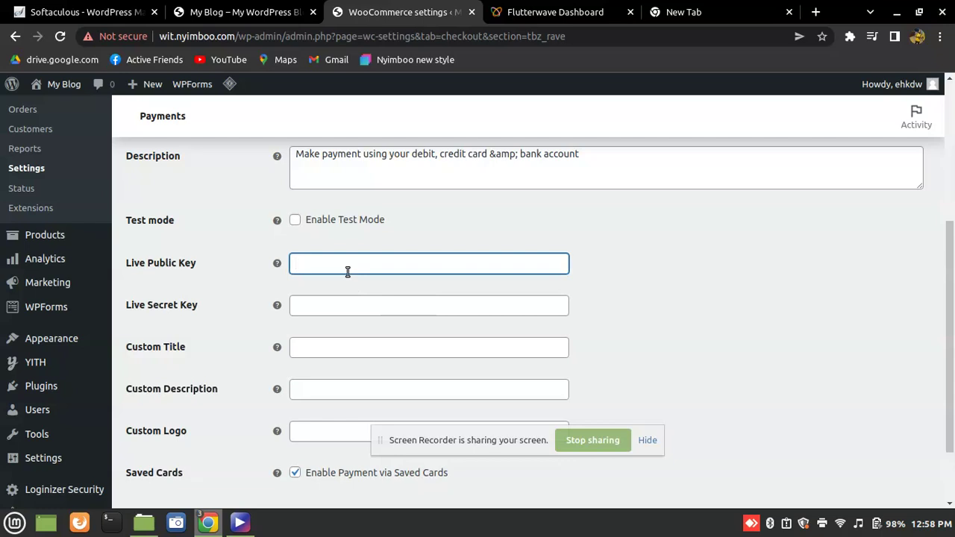
click(326, 314)
Toggle Enable Test Mode on and back off, recheck the empty live key fields, and view the Flutterwave Dashboard.
click(340, 224)
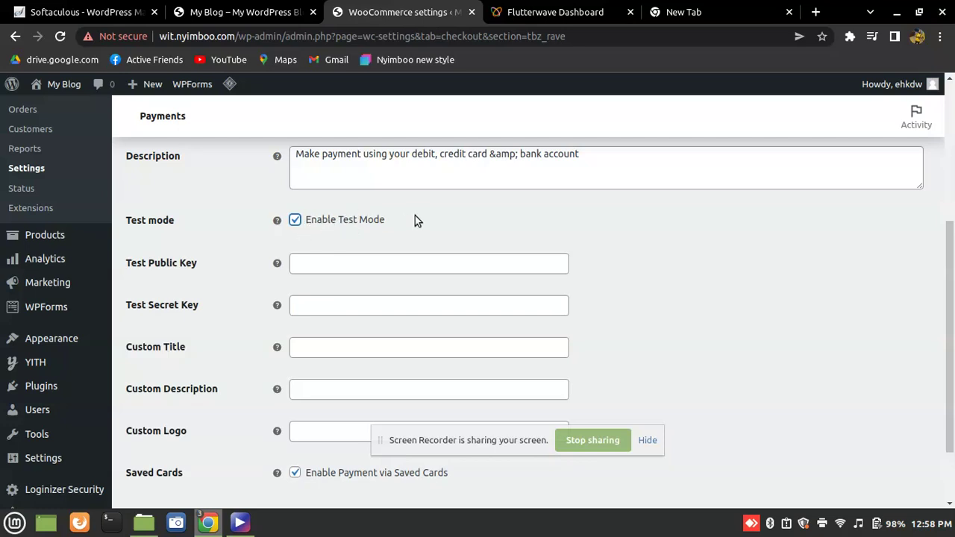
drag(953, 236, 952, 233)
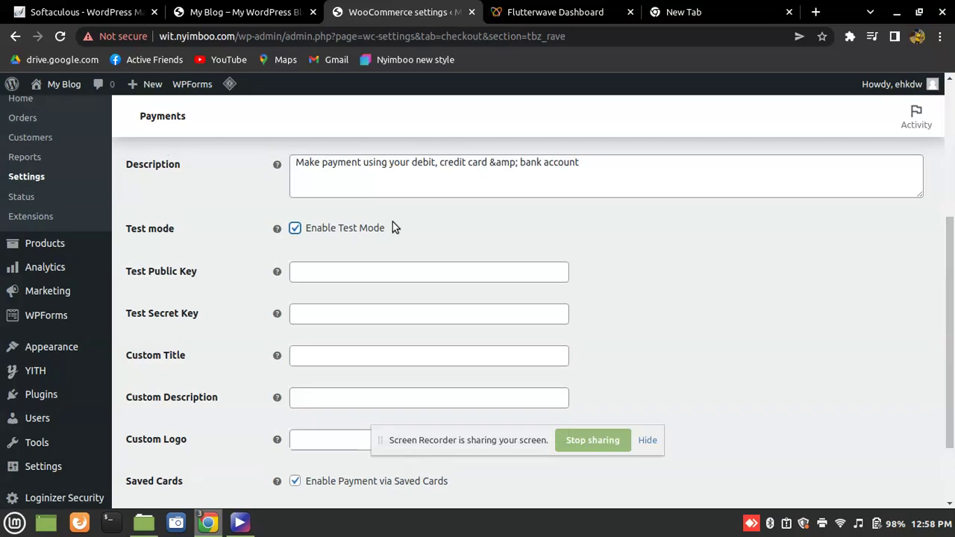
click(329, 231)
click(316, 273)
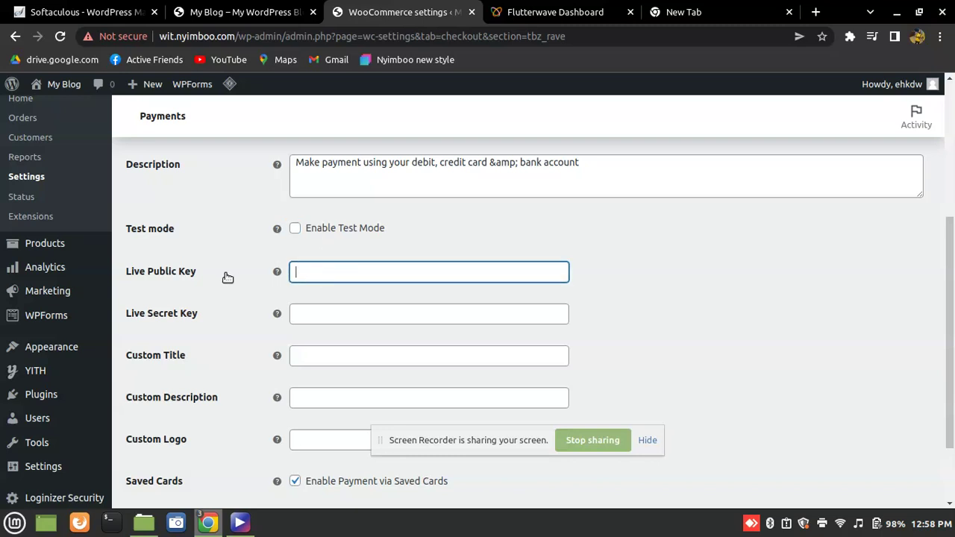
click(321, 314)
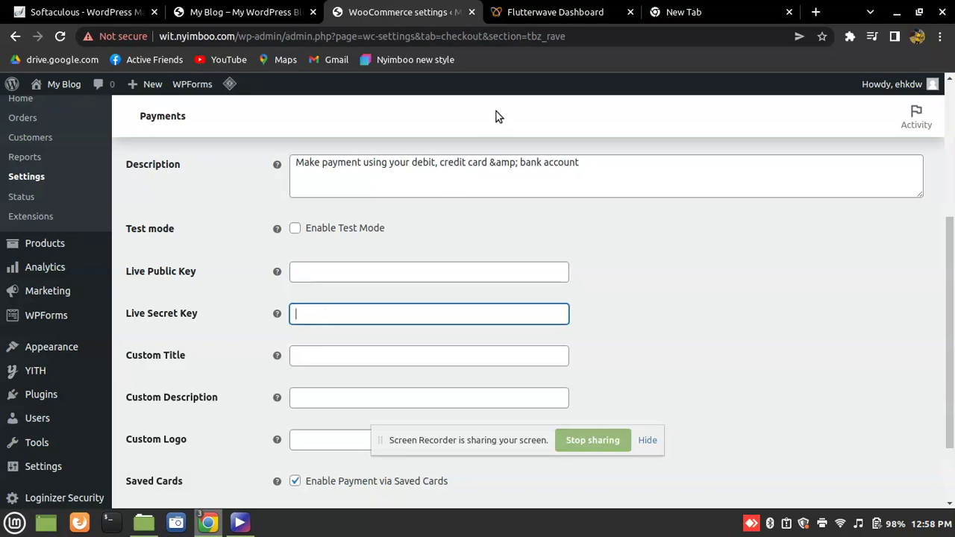
click(525, 6)
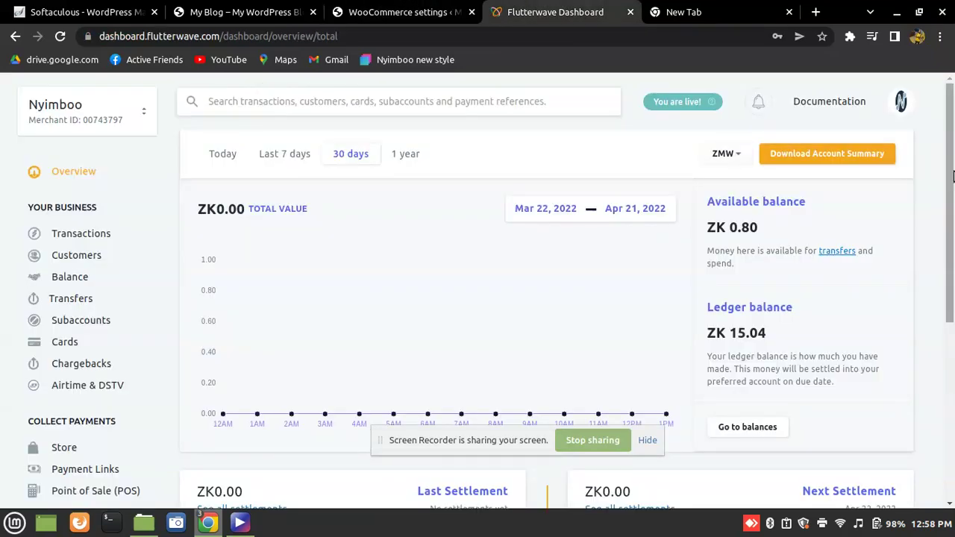
Open the General business settings from the Flutterwave Dashboard sidebar.
scroll(953, 175, down, 3)
scroll(174, 128, up, 3)
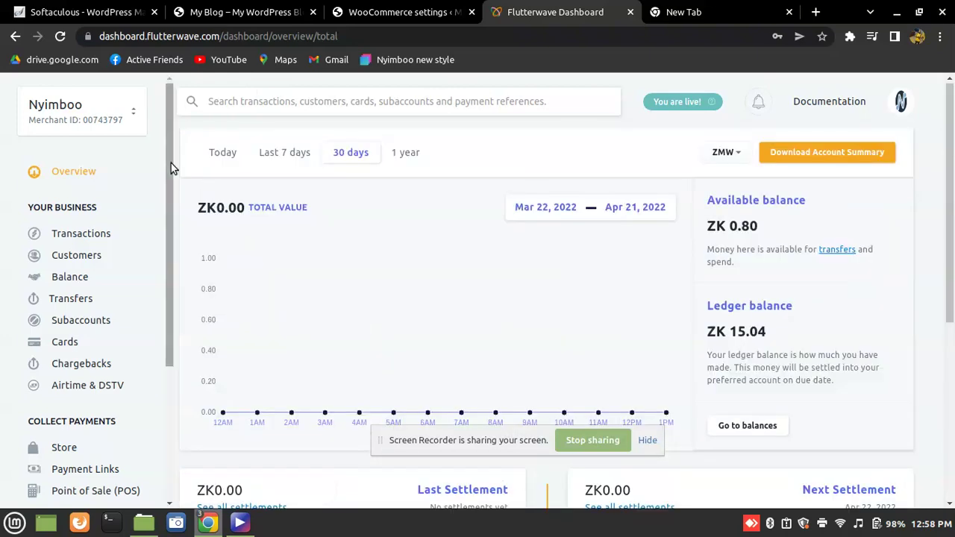
scroll(171, 163, down, 3)
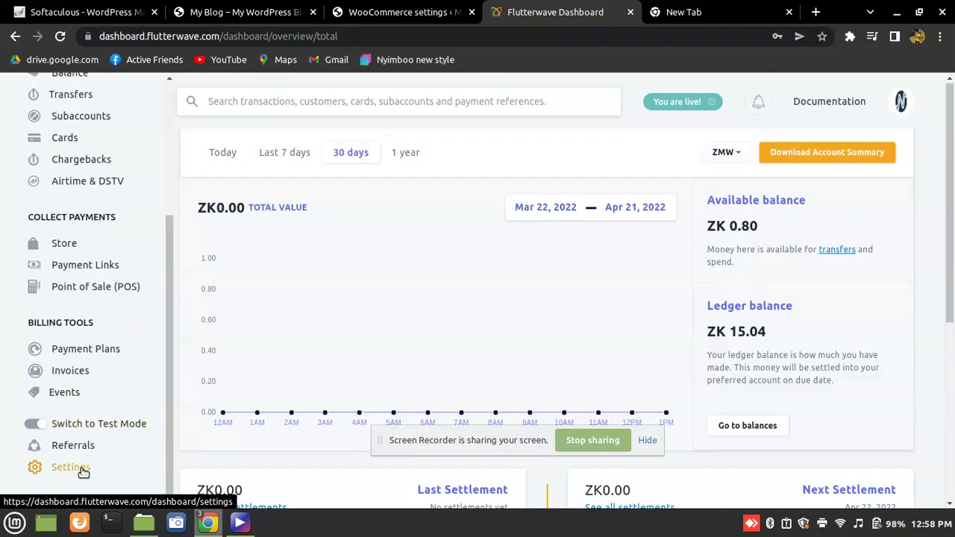
click(71, 467)
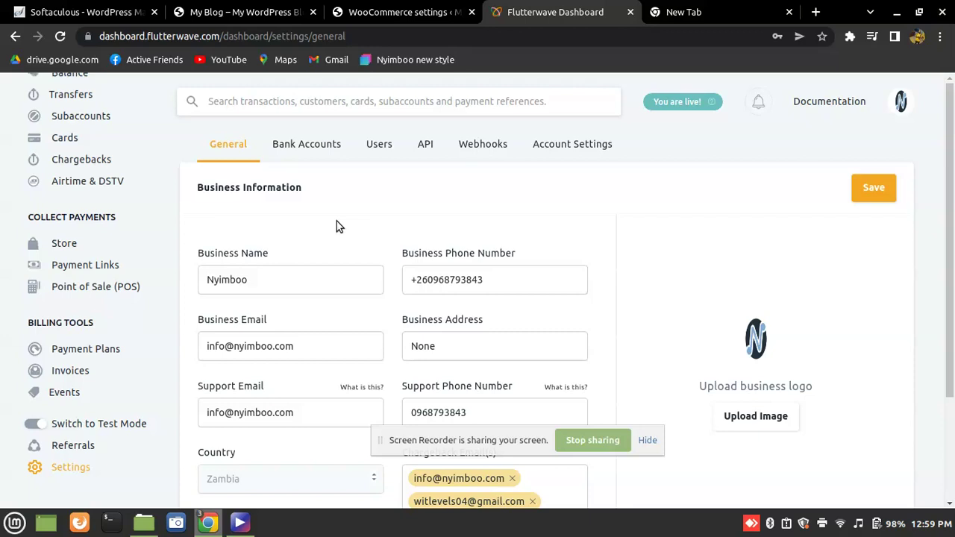
Return to the store's Rave settings, checking the still-empty live public and secret key fields.
click(379, 9)
click(309, 270)
click(566, 9)
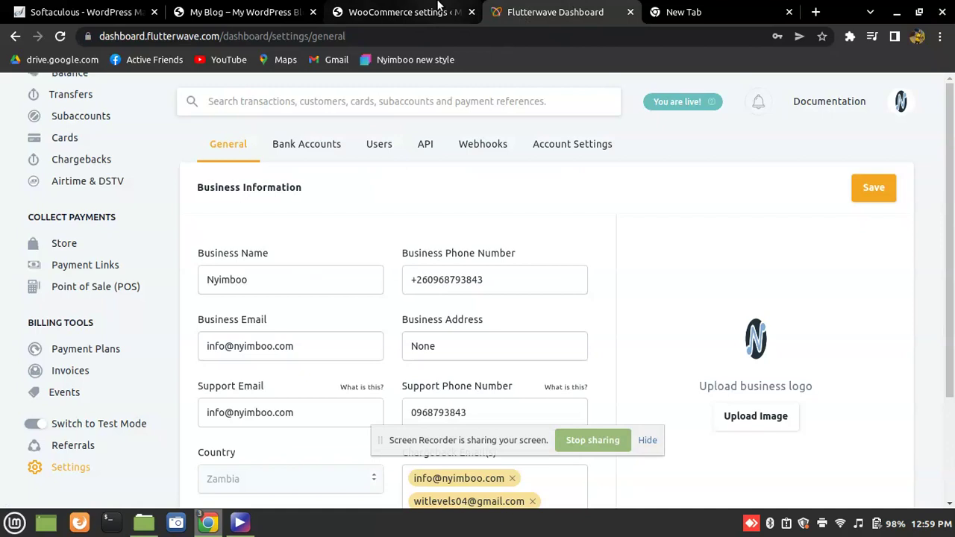
click(439, 9)
click(338, 317)
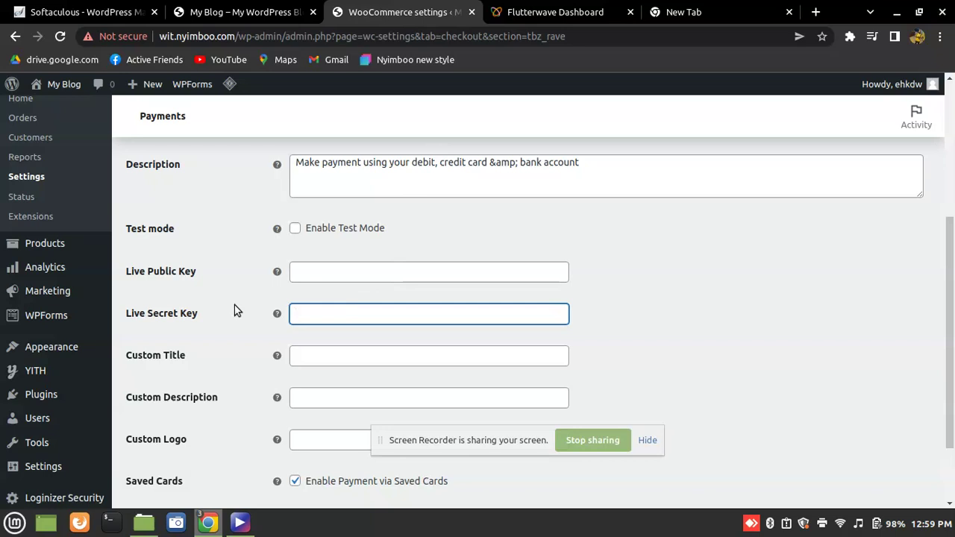
Compare the Flutterwave settings page against the Rave form's live public and secret key fields.
click(556, 12)
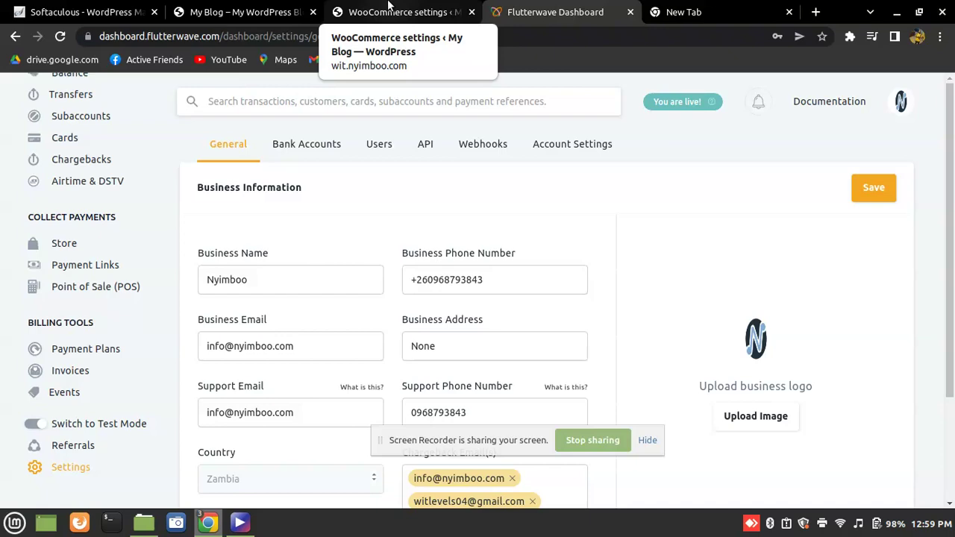
click(388, 6)
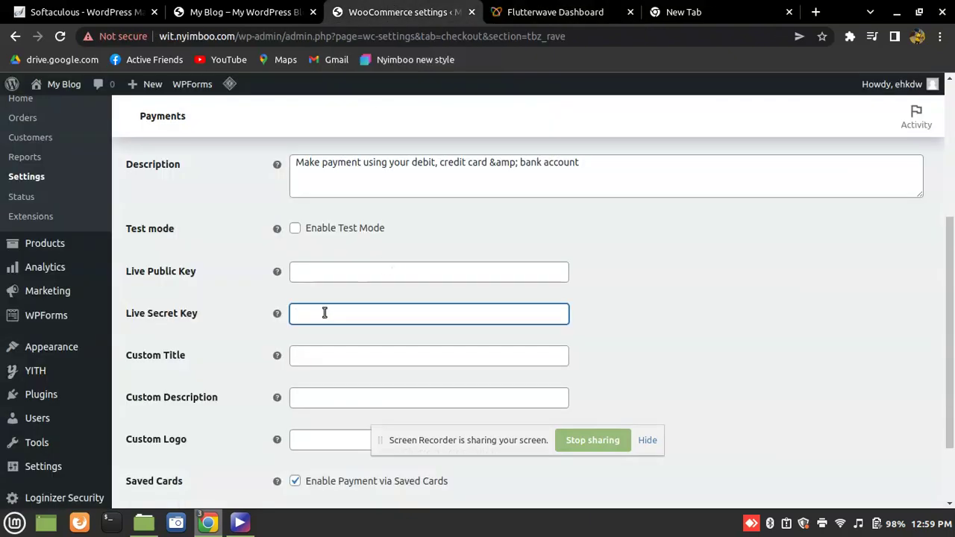
click(309, 267)
click(351, 320)
Scroll through the Rave gateway options, confirming test mode off and saved cards enabled.
scroll(354, 321, down, 3)
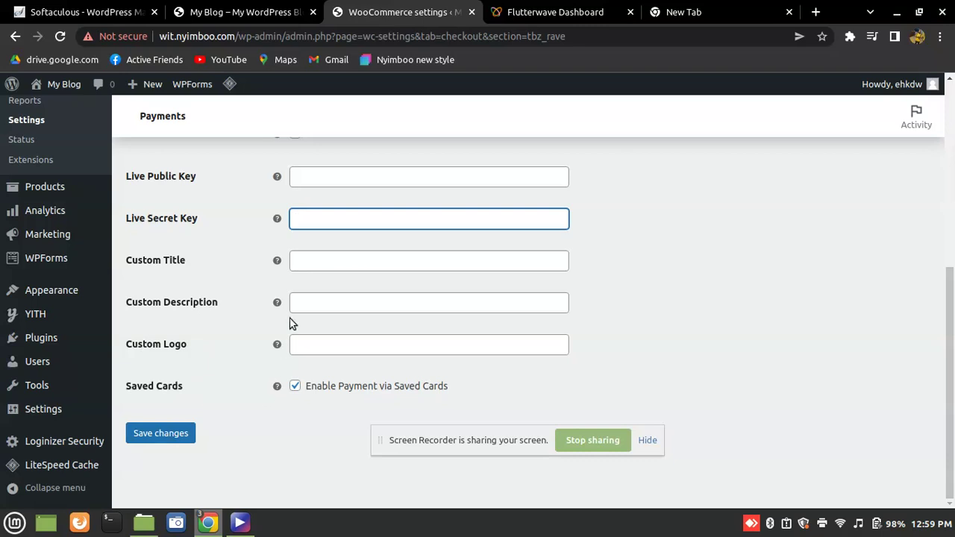
click(945, 174)
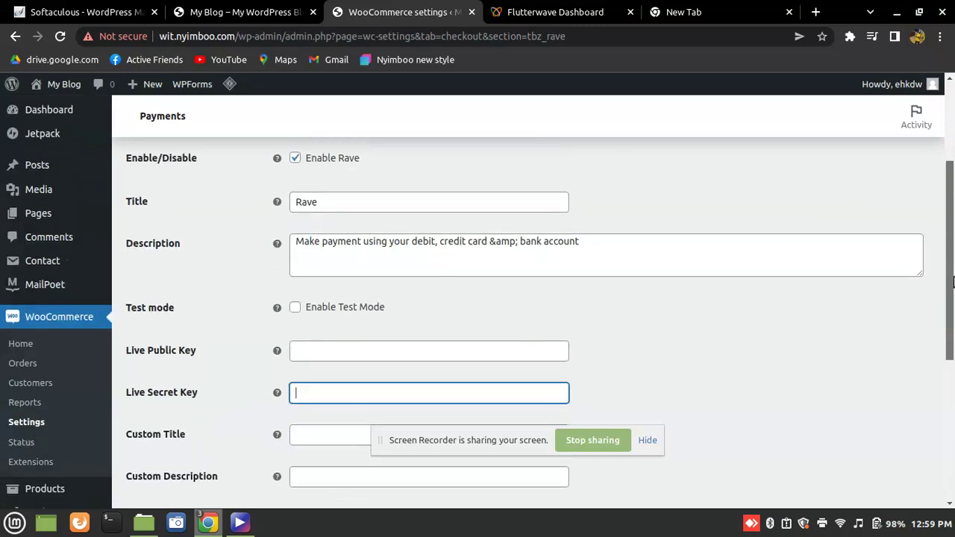
drag(946, 224, 951, 293)
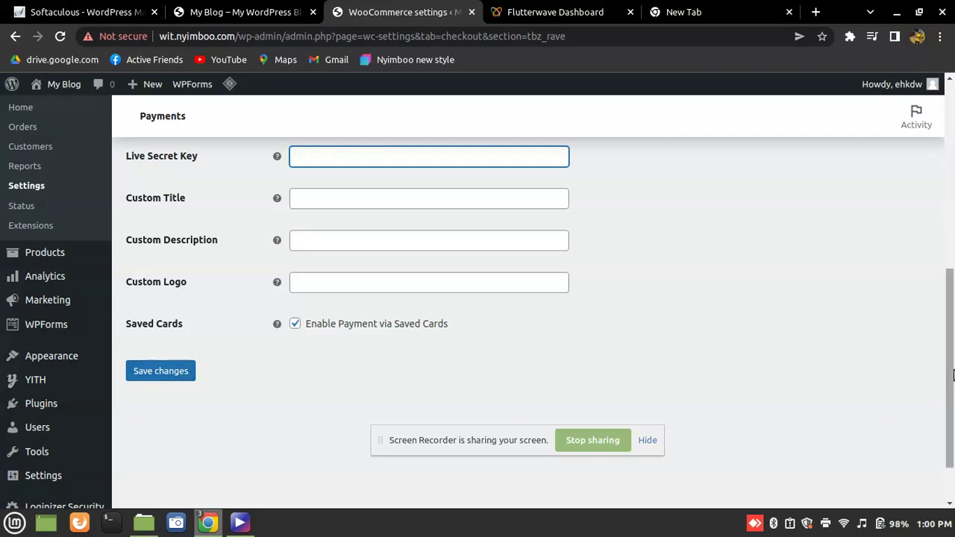
drag(948, 330, 948, 323)
scroll(948, 313, up, 5)
scroll(948, 299, down, 1)
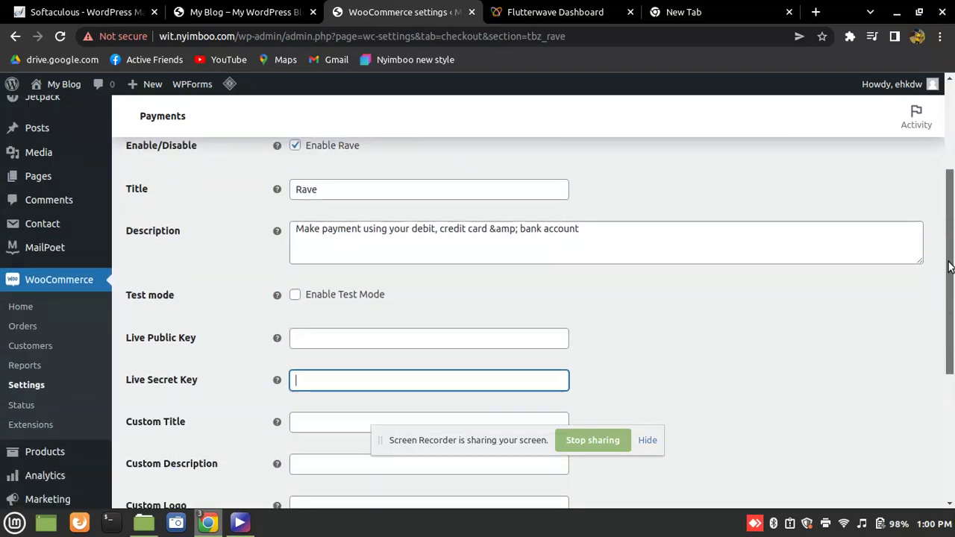
scroll(949, 298, down, 2)
scroll(949, 294, up, 5)
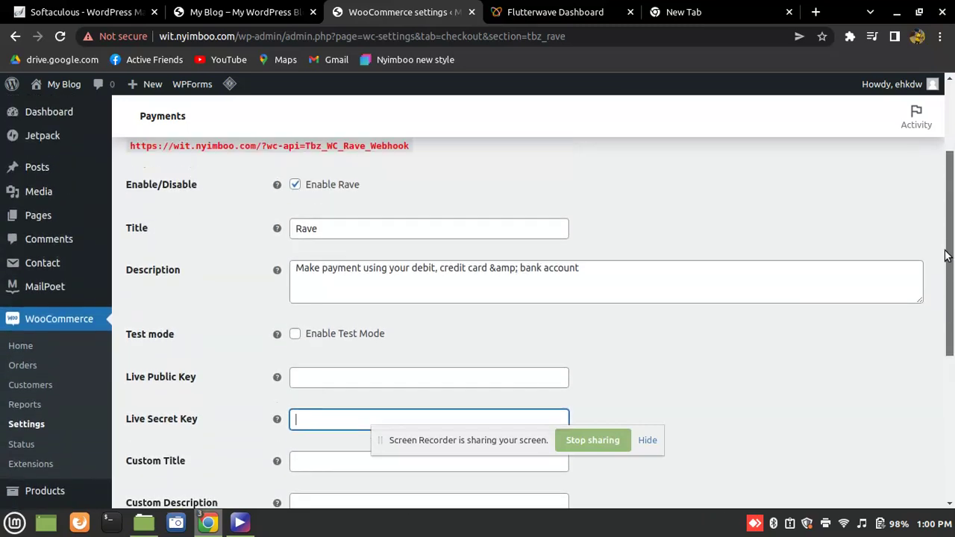
scroll(949, 287, down, 4)
scroll(950, 286, down, 4)
scroll(951, 247, up, 5)
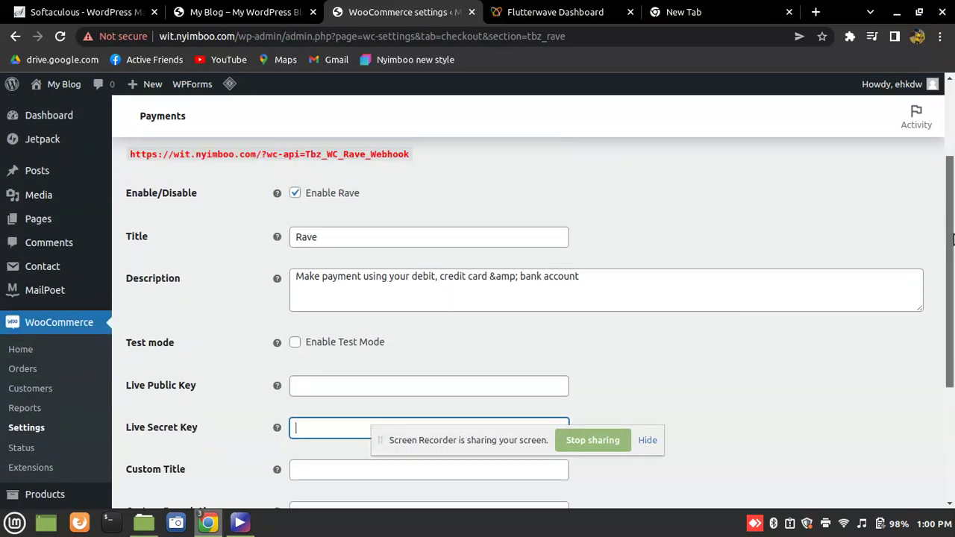
scroll(951, 239, down, 4)
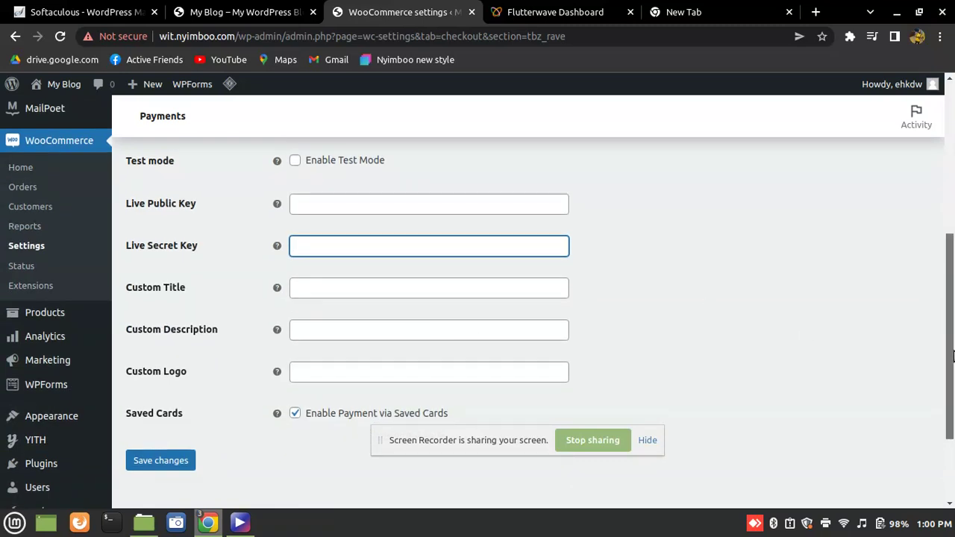
scroll(952, 300, up, 2)
scroll(952, 301, up, 1)
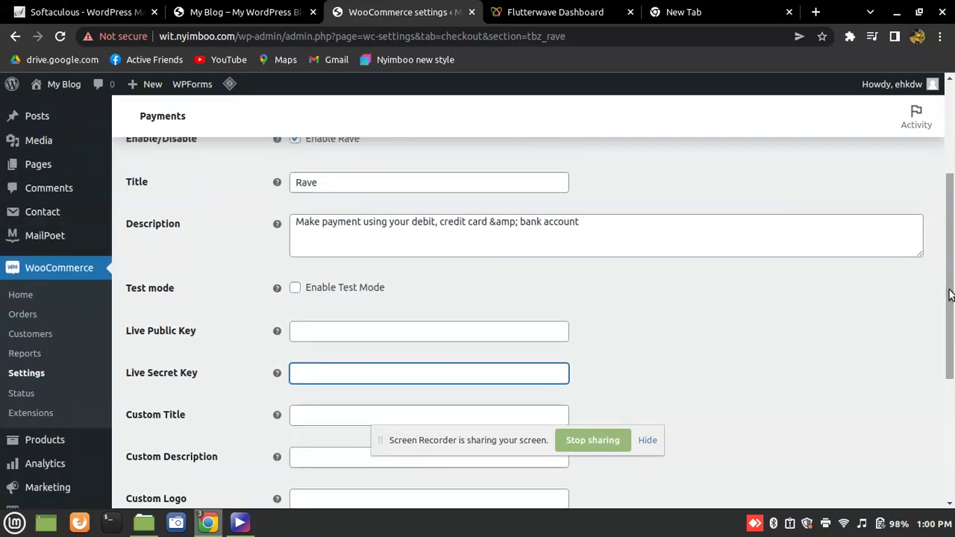
scroll(951, 295, down, 3)
Check the Flutterwave settings again, then revisit the empty live public and secret key fields.
click(301, 196)
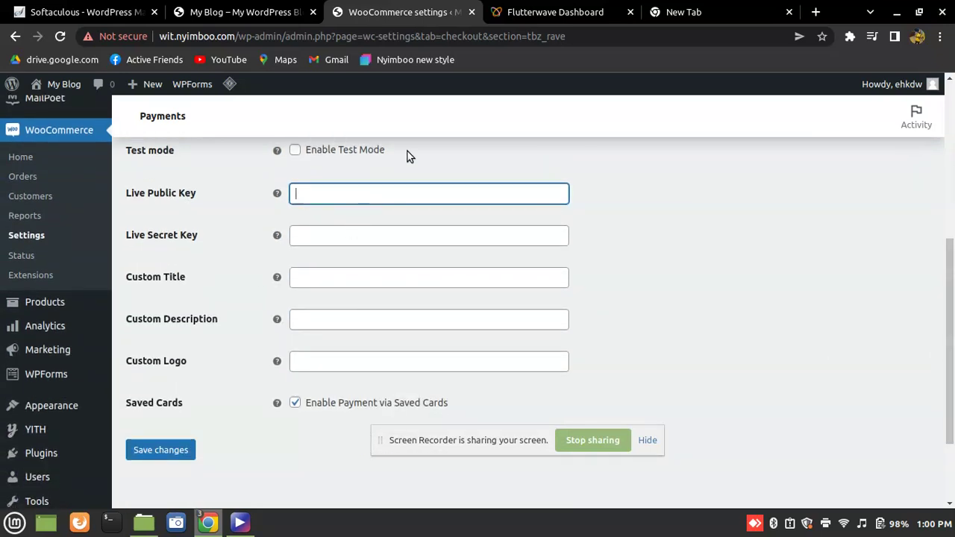
click(569, 6)
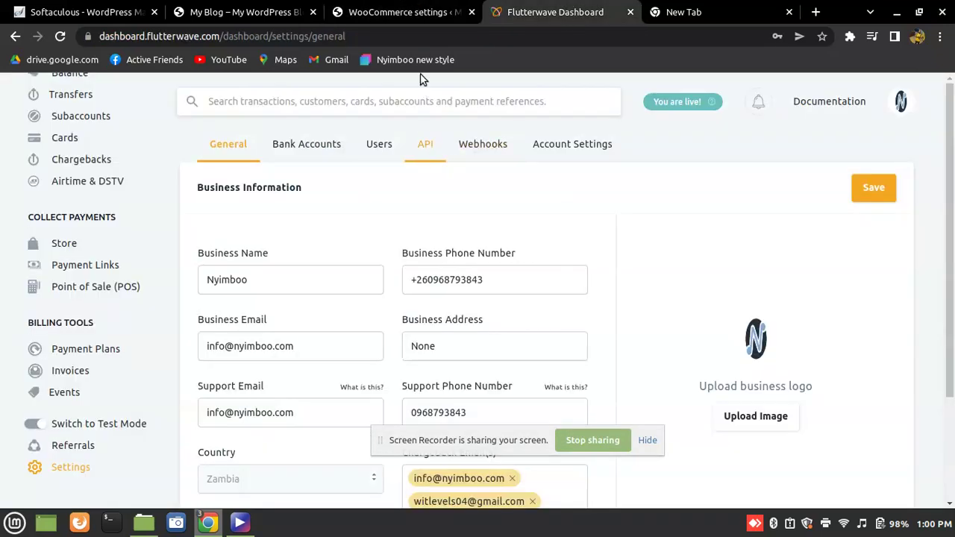
click(394, 12)
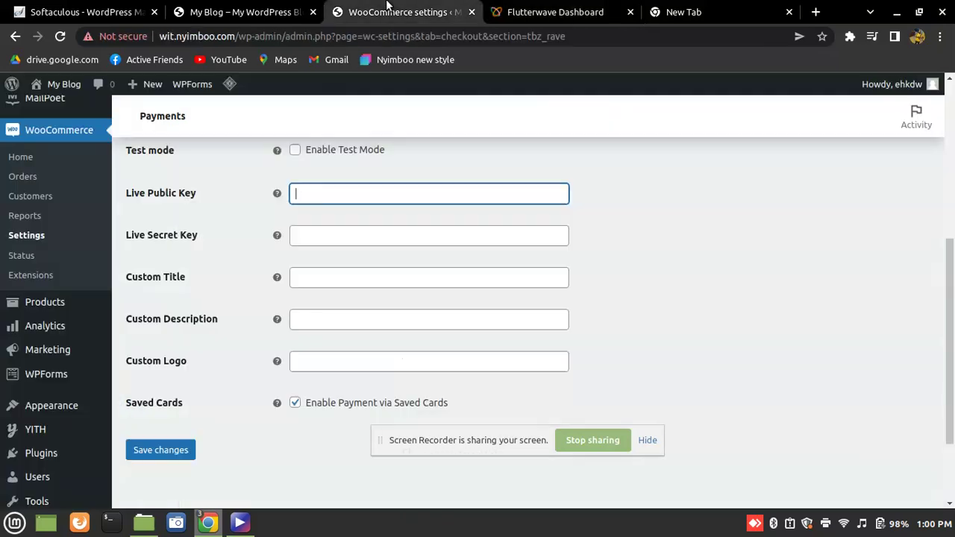
click(320, 236)
click(321, 194)
click(322, 237)
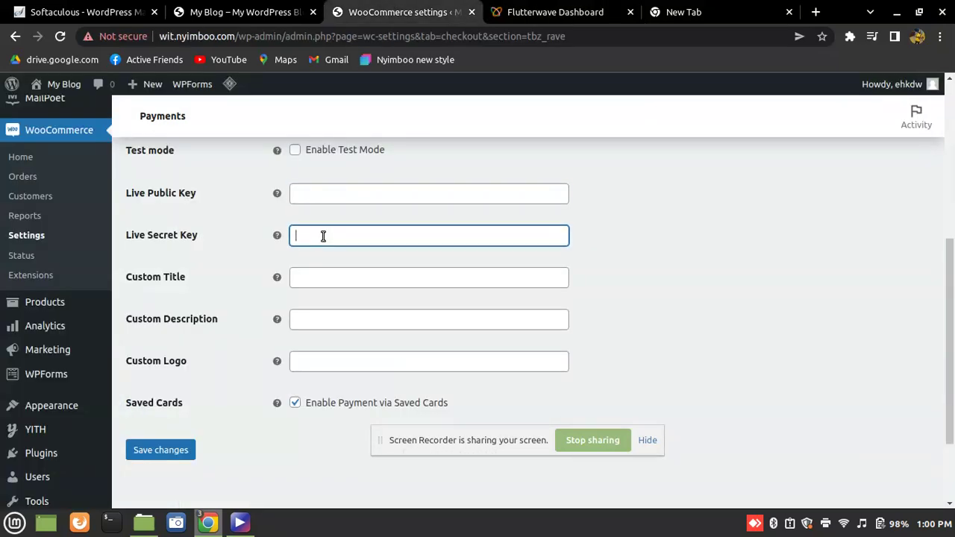
click(416, 192)
Scroll back over the Rave settings form.
scroll(952, 317, up, 3)
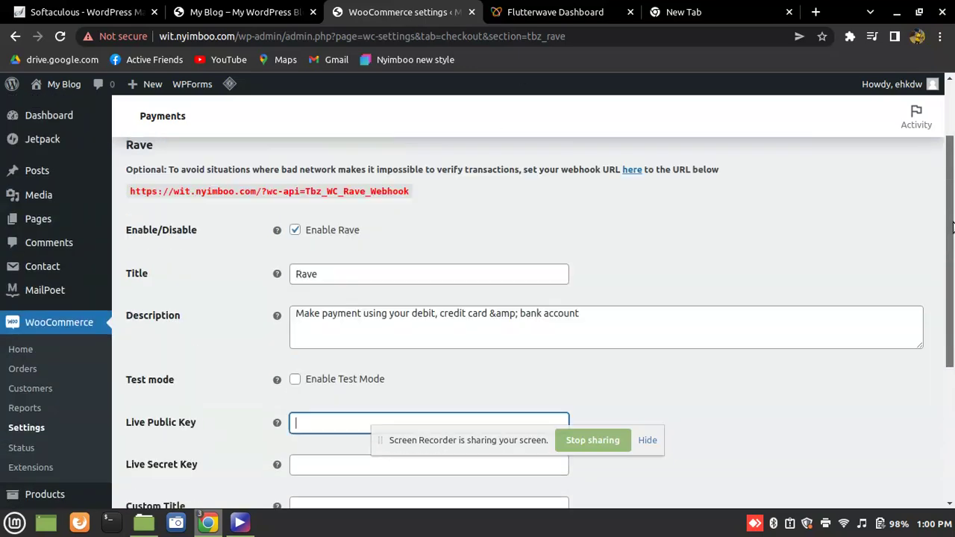
scroll(952, 321, down, 2)
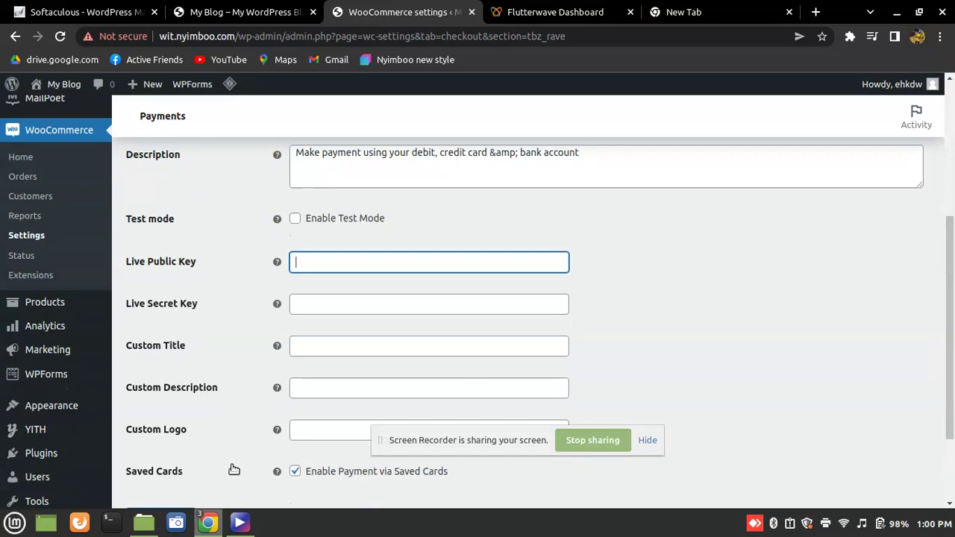
scroll(953, 321, up, 2)
drag(953, 298, 954, 330)
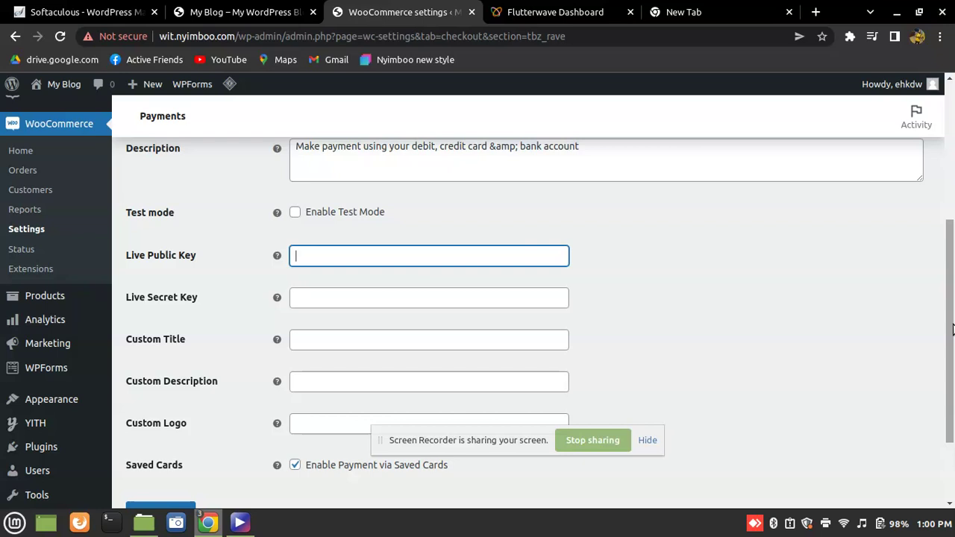
drag(480, 448, 538, 494)
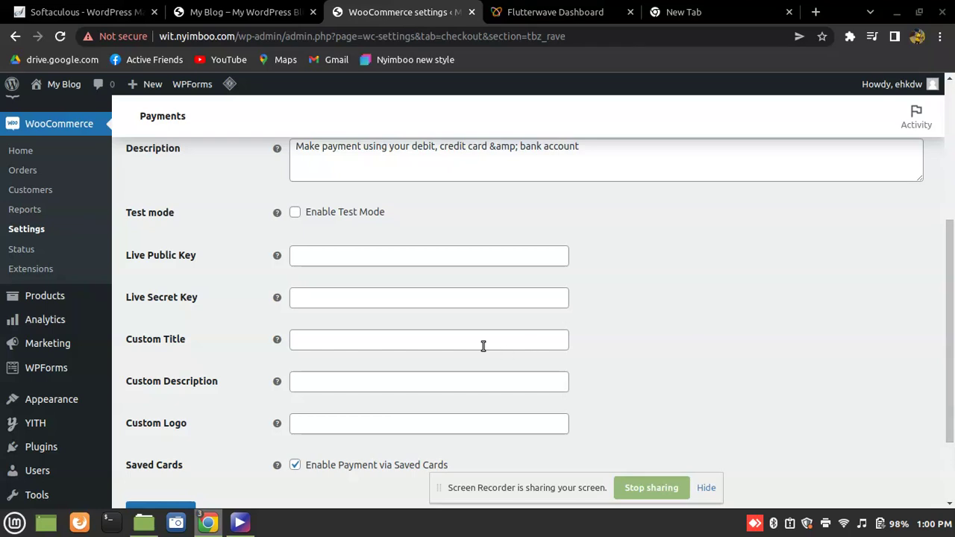
Return from the Scre.io recorder to Chrome and save the Rave settings until the saved confirmation shows.
mouse_move(208, 523)
click(231, 483)
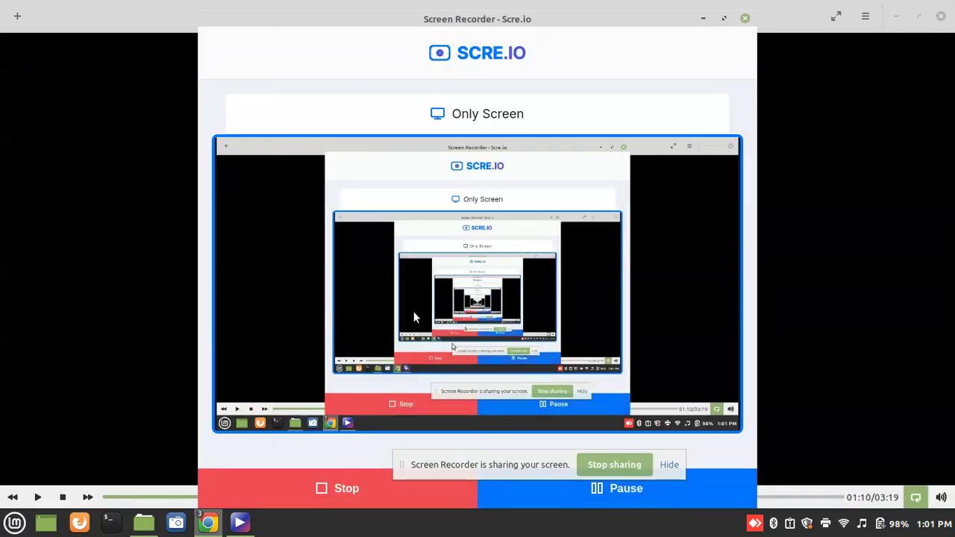
mouse_move(209, 523)
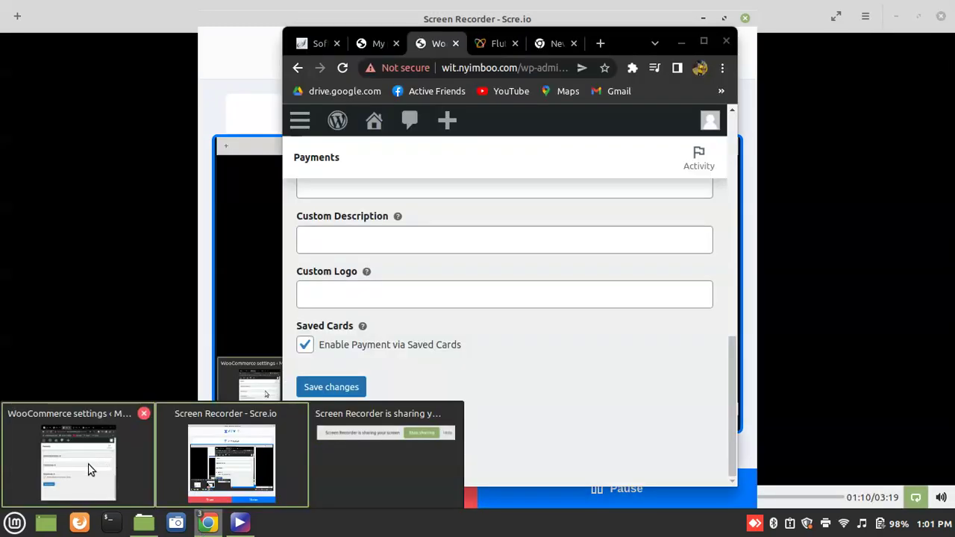
click(88, 464)
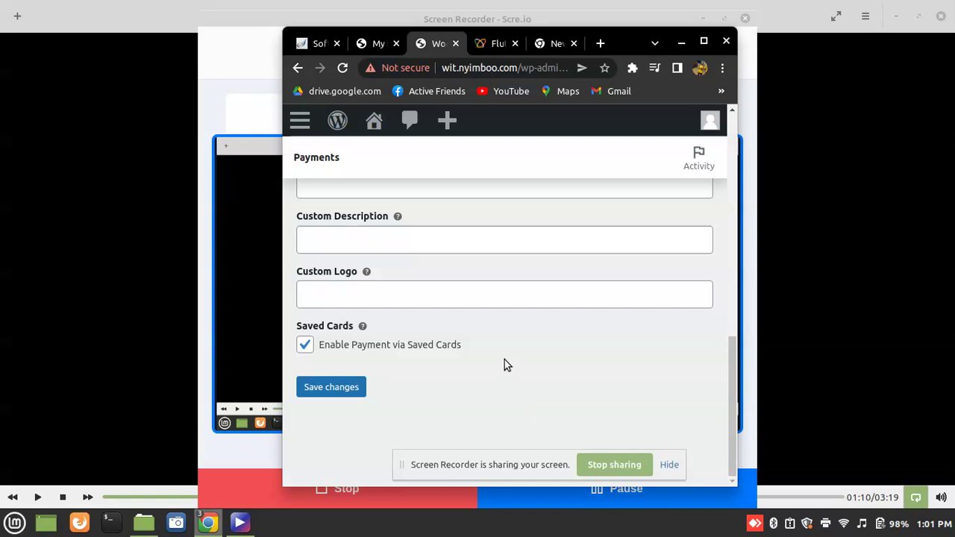
click(347, 387)
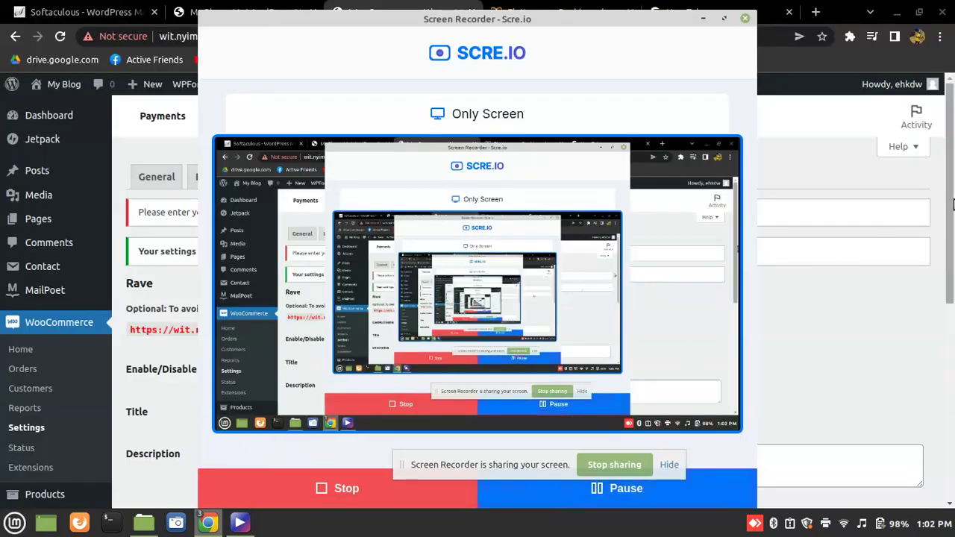
click(953, 203)
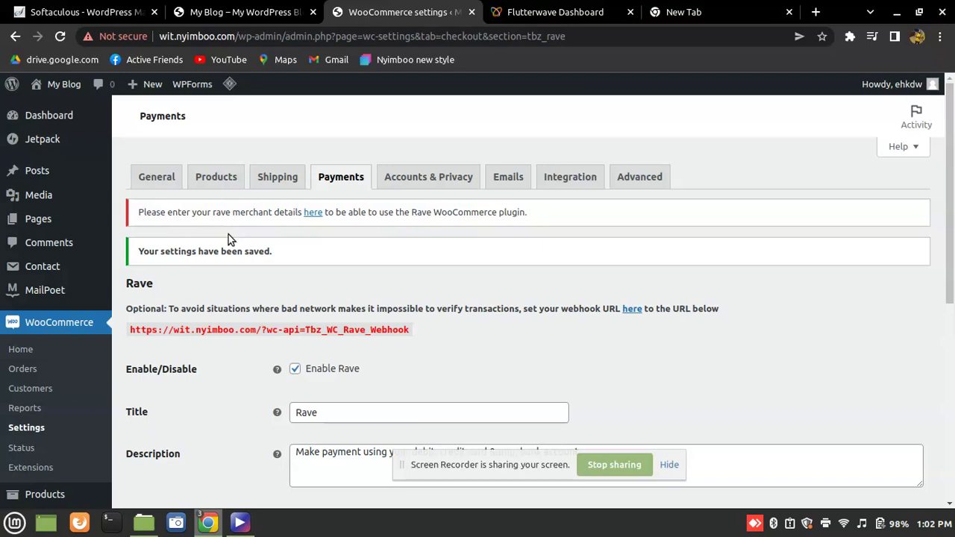
Go via the Dashboard to All Products, listing Full website development package at ZK5,000.00.
click(49, 117)
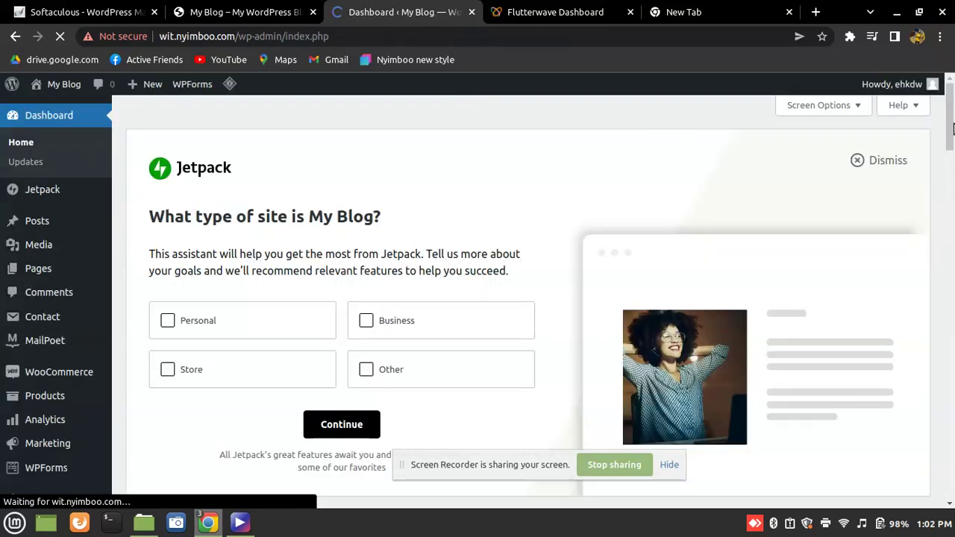
mouse_move(953, 129)
mouse_down()
mouse_move(954, 165)
mouse_move(954, 143)
mouse_up()
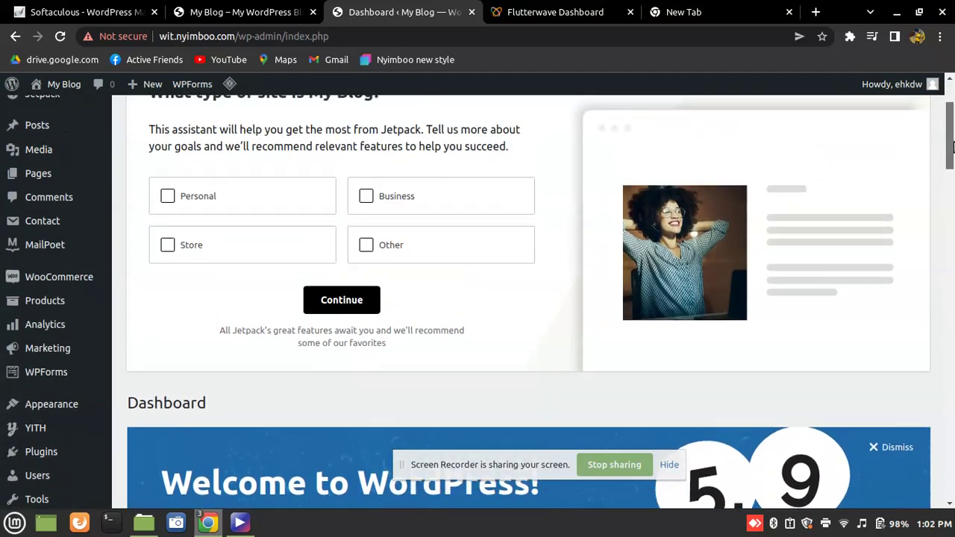
mouse_move(75, 302)
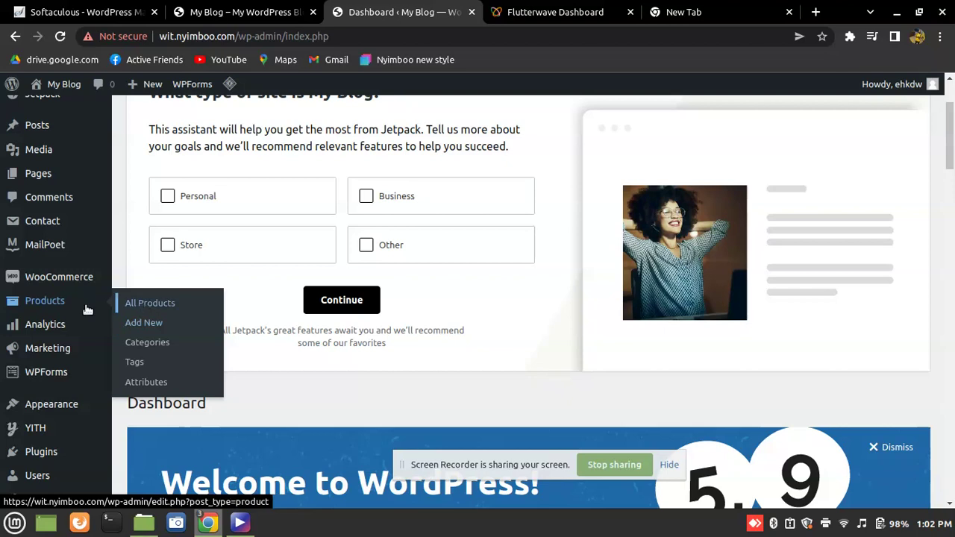
click(34, 303)
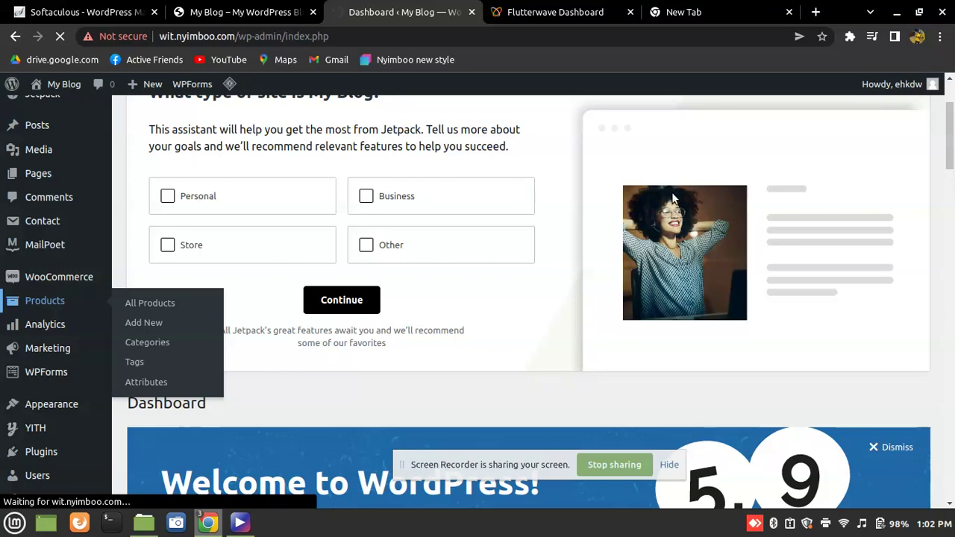
drag(952, 124, 953, 90)
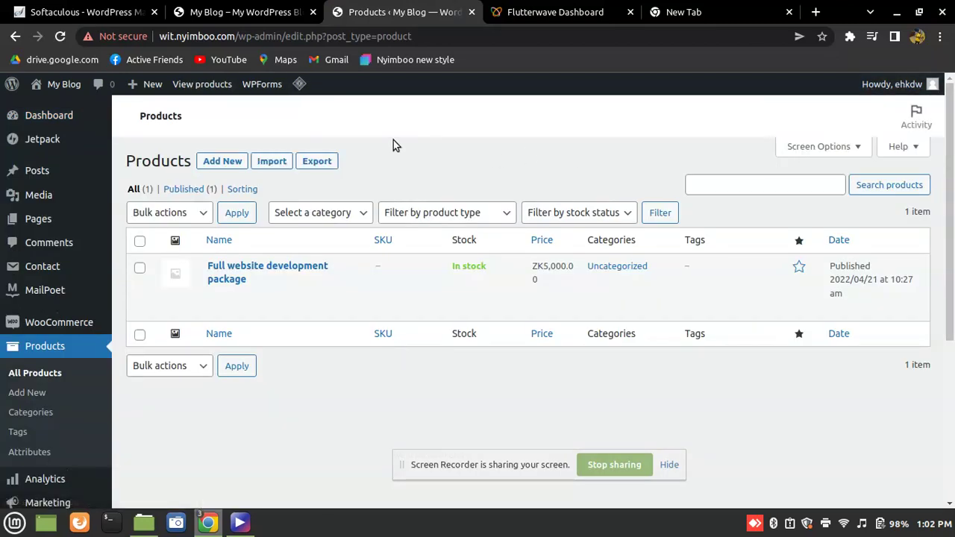
Create a new product named 'Test with the Witlevels team'.
click(214, 165)
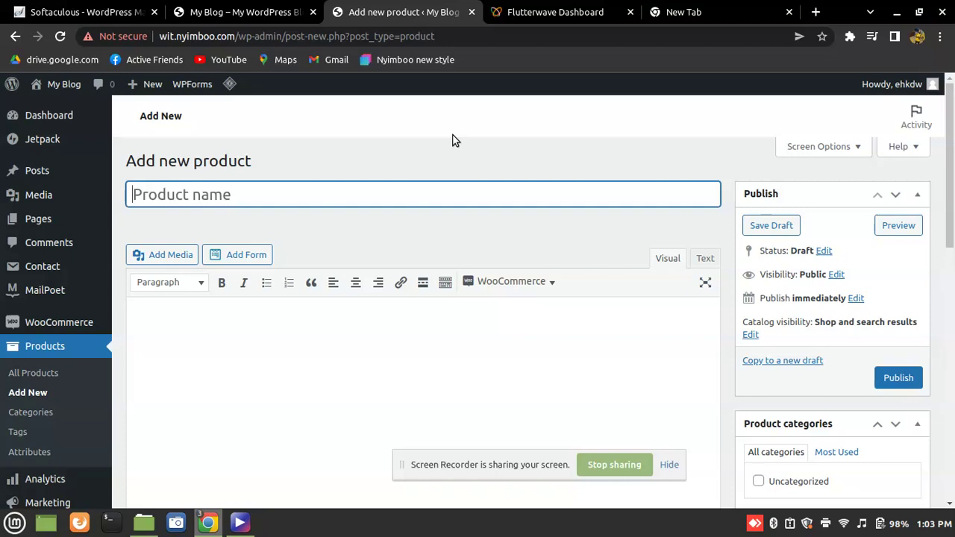
text(Test it)
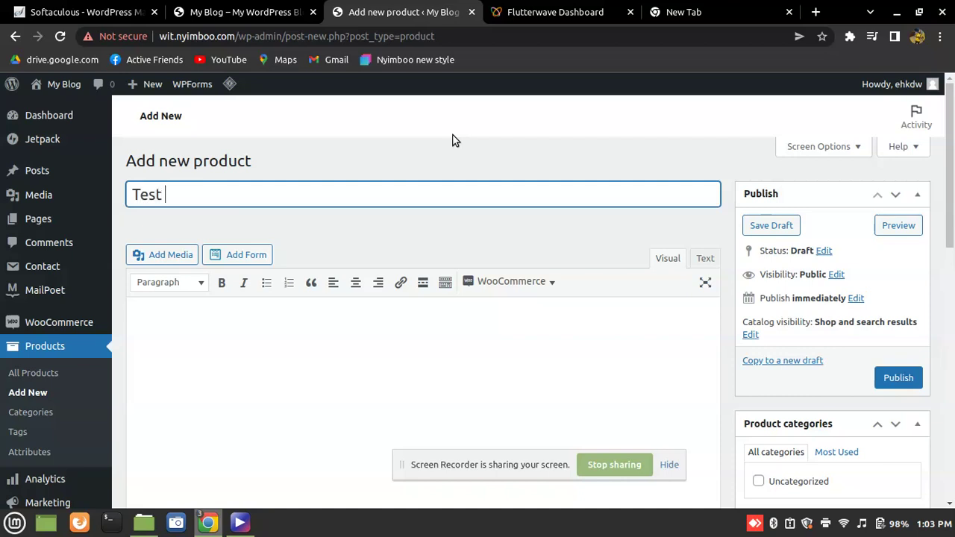
key(BackSpace)
key(BackSpace)
text(with the Wit)
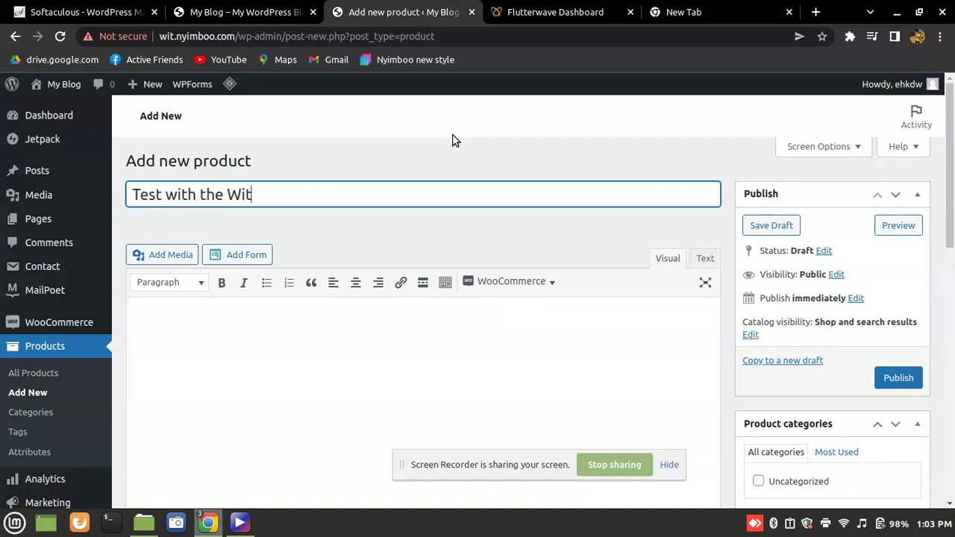
text(levels team)
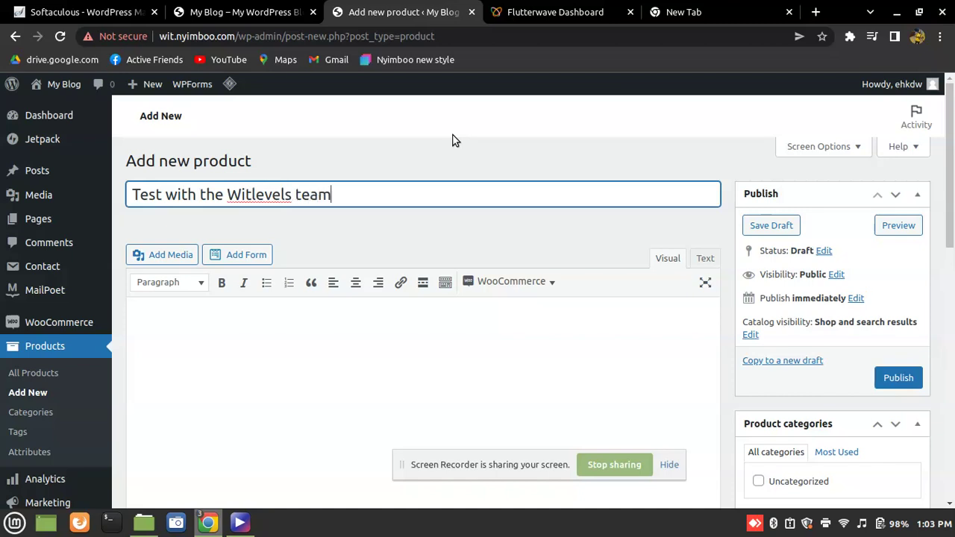
click(239, 384)
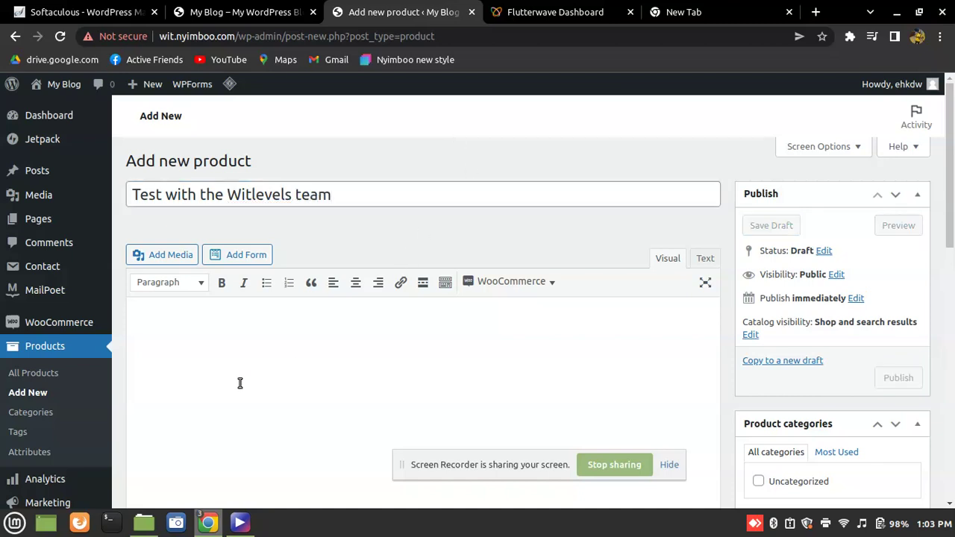
Put the product in Uncategorized with a regular price of 10 and no sale price.
scroll(747, 306, down, 5)
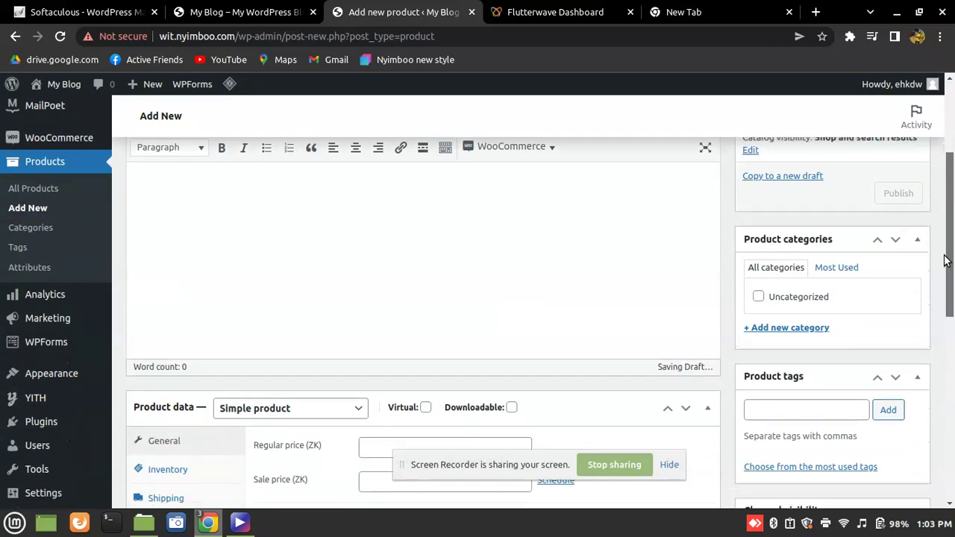
click(759, 296)
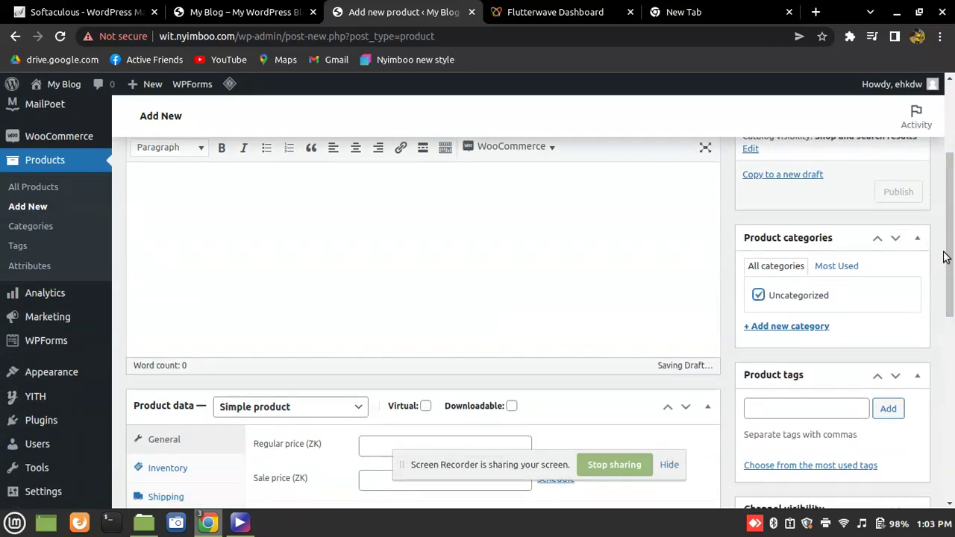
drag(954, 258, 949, 317)
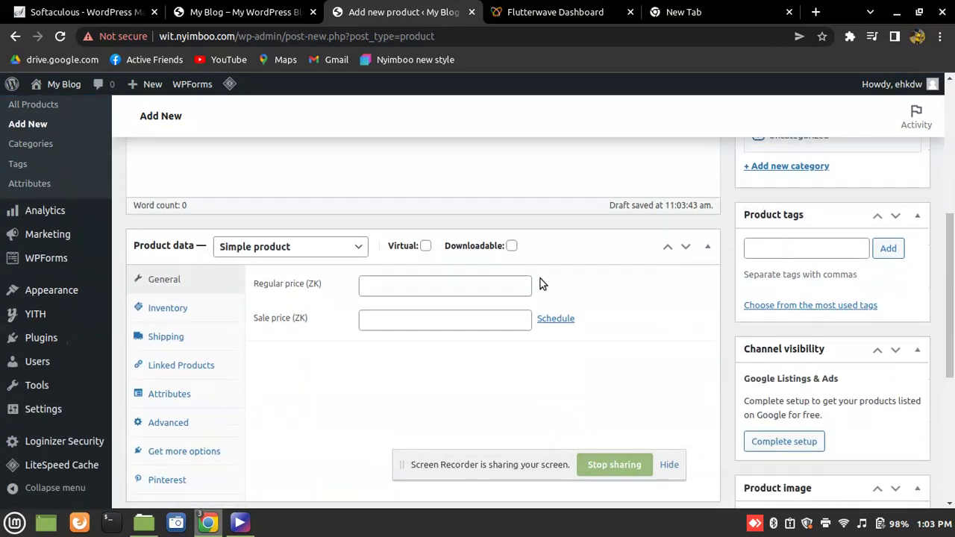
click(415, 283)
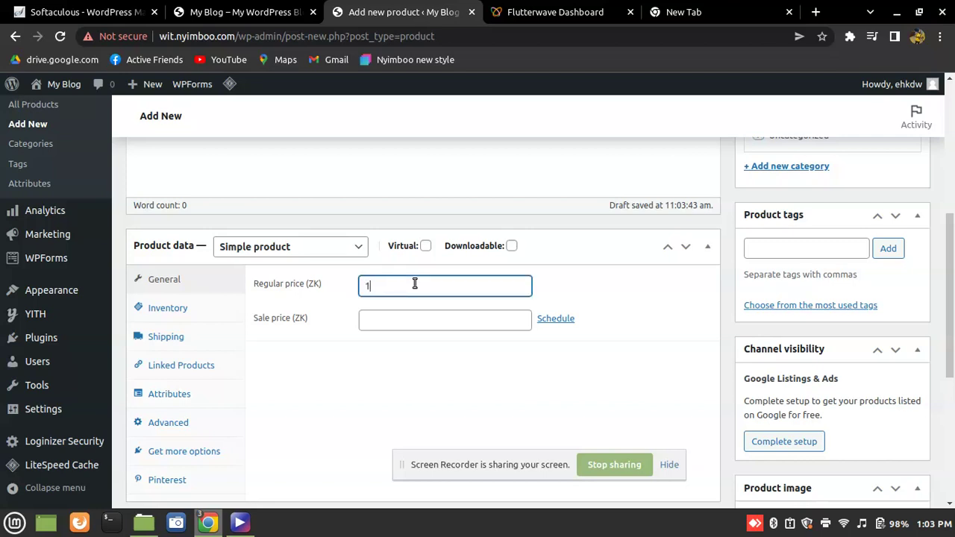
text(10)
key(Tab)
text(10)
key(BackSpace)
key(BackSpace)
Publish the product and close the Flutterwave Dashboard tab.
drag(952, 303, 951, 159)
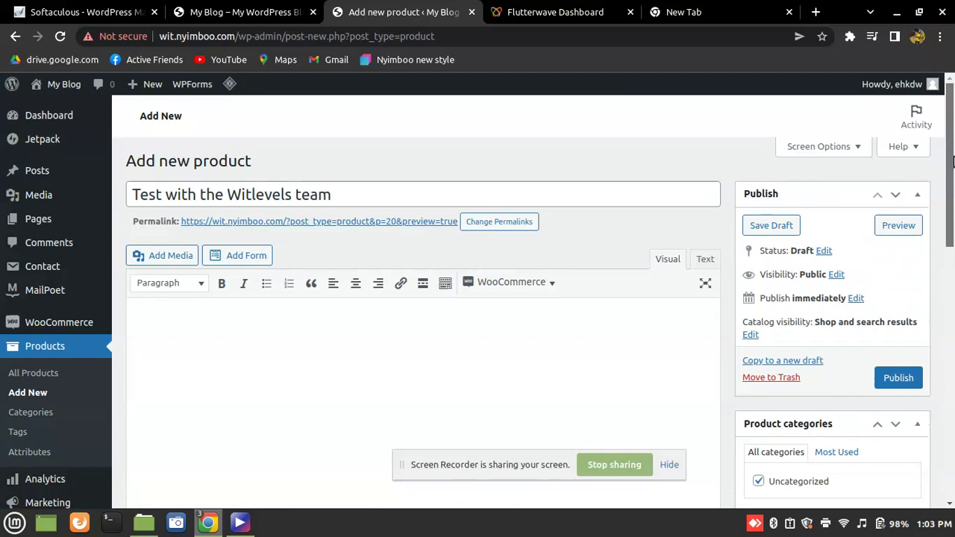
click(898, 377)
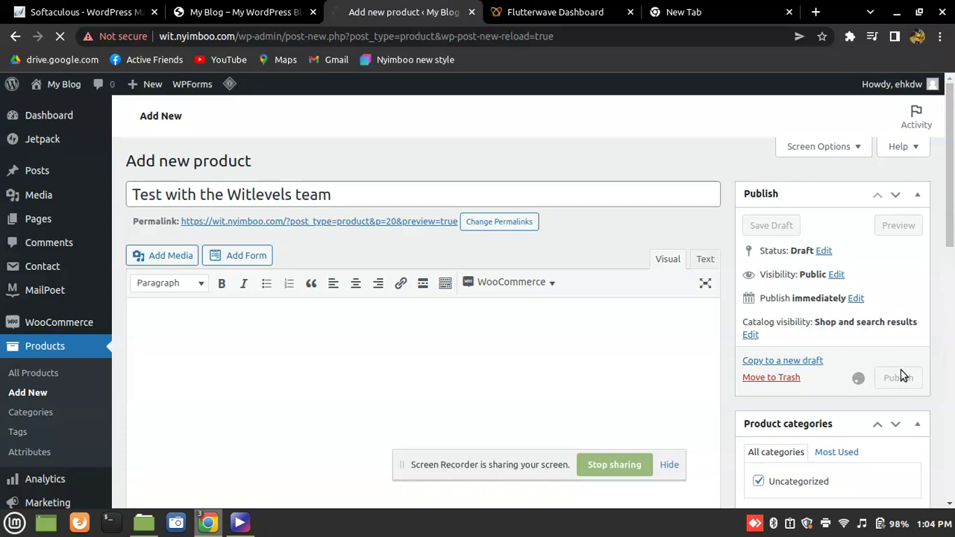
click(632, 13)
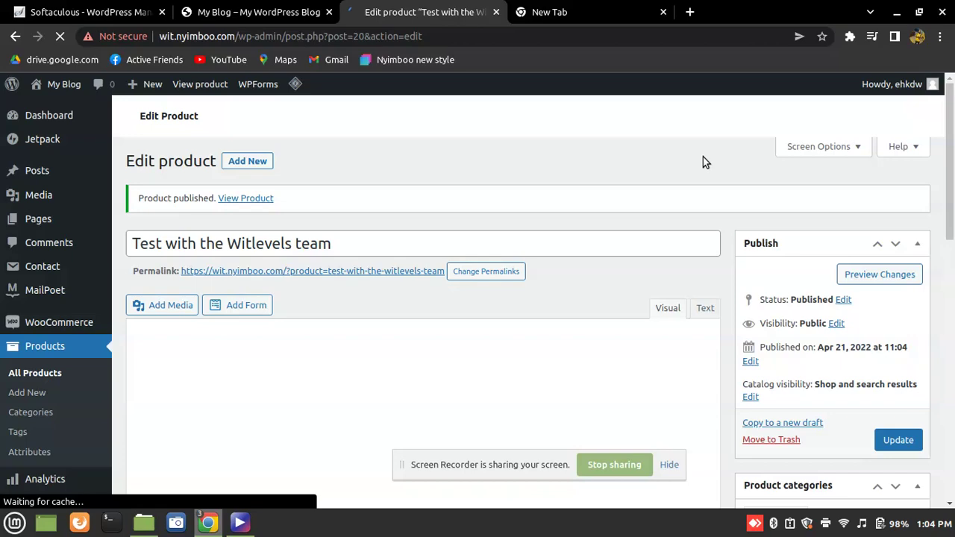
Reload the shop front page and open the Test with the Witlevels team product page.
click(219, 9)
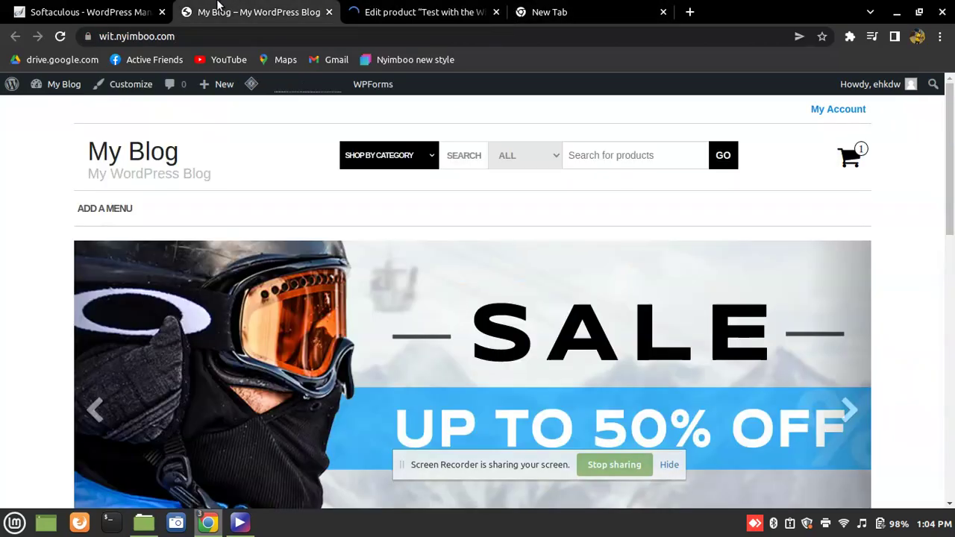
click(60, 37)
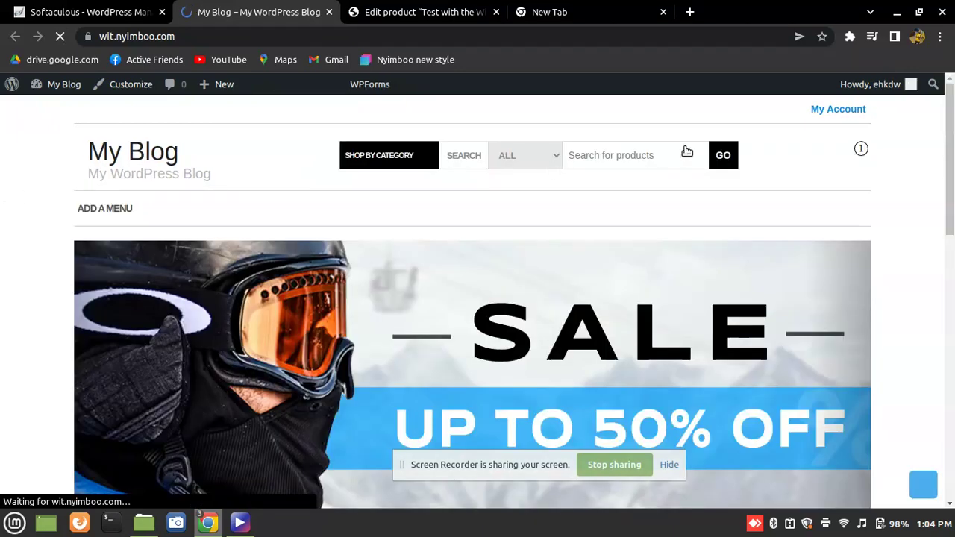
drag(953, 122, 953, 406)
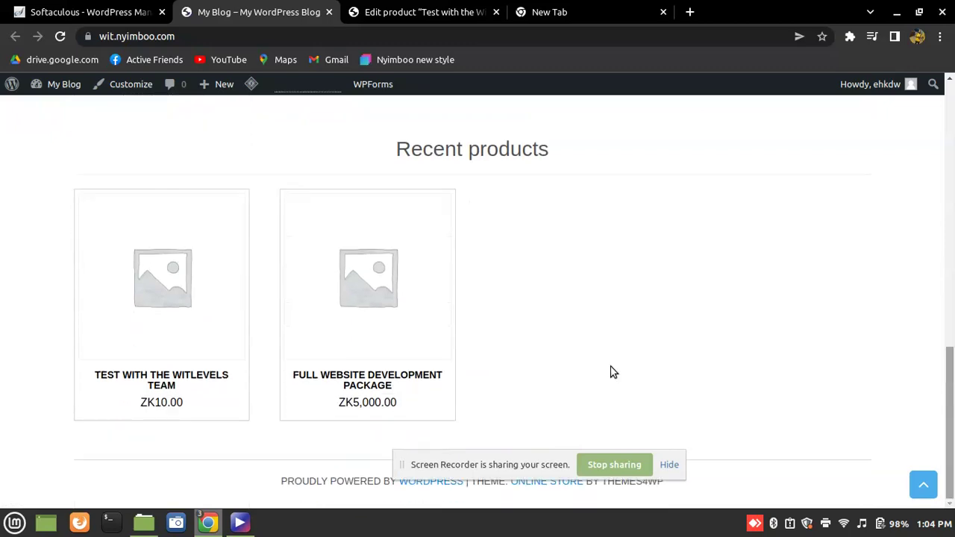
click(177, 379)
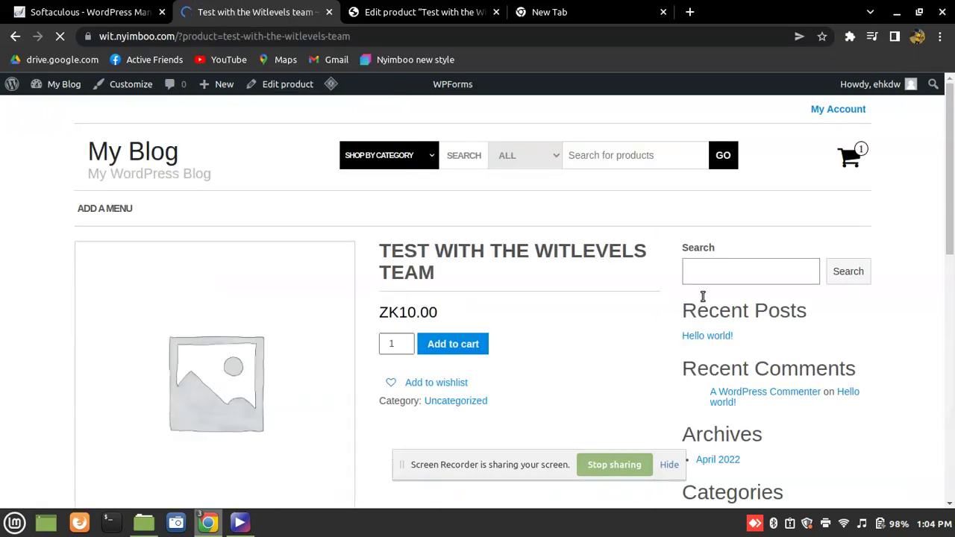
Remove Full website development package from the cart and add the test product, subtotal ZK10.00.
mouse_move(840, 155)
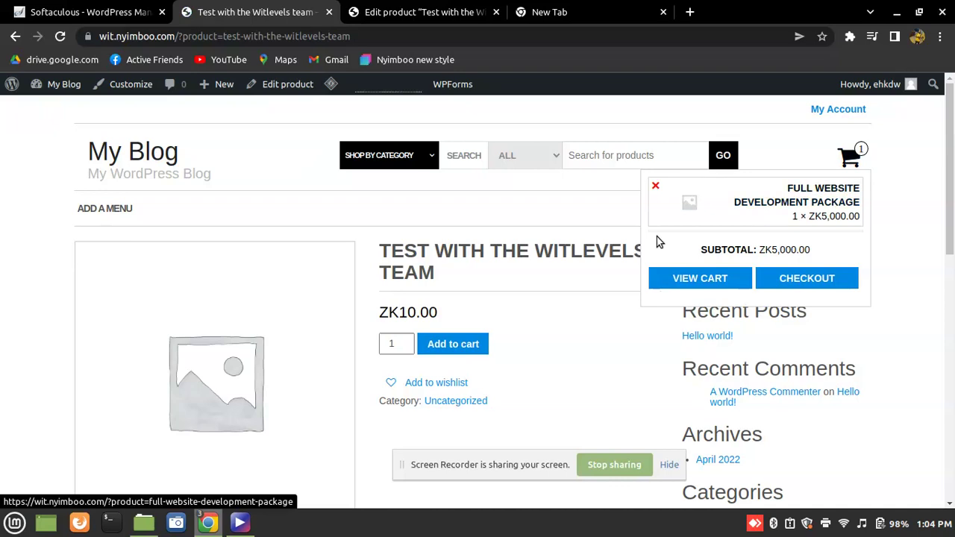
click(656, 185)
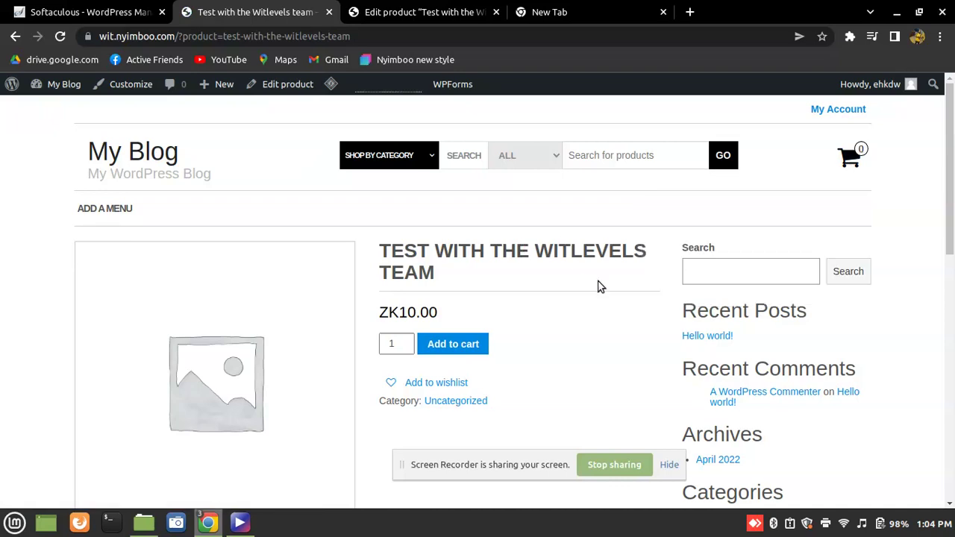
mouse_move(952, 151)
mouse_down()
mouse_move(951, 164)
mouse_move(952, 153)
mouse_up()
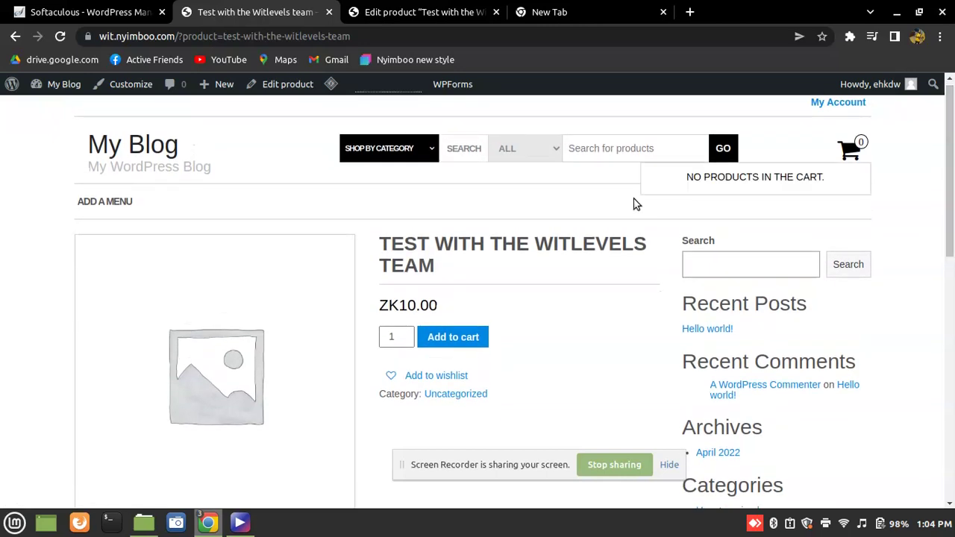
click(449, 340)
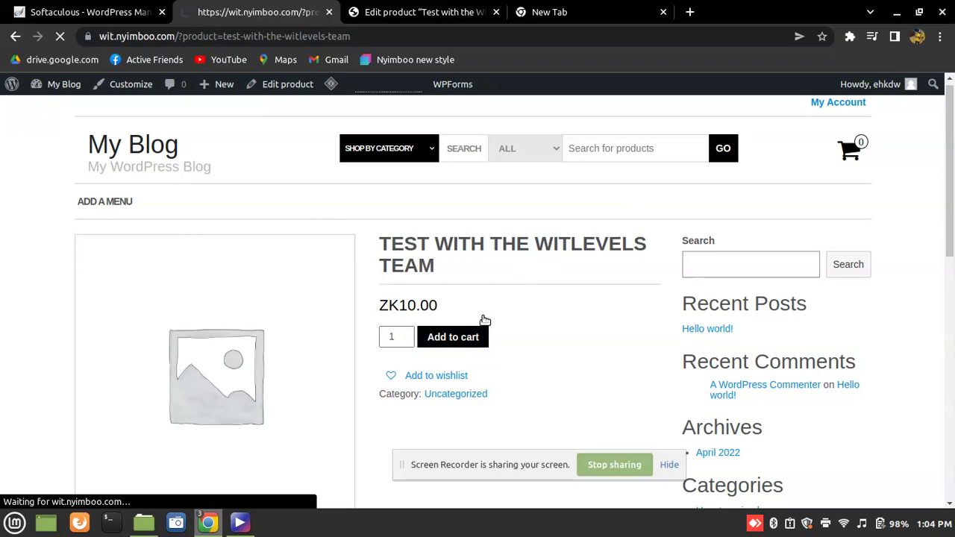
scroll(950, 172, down, 2)
scroll(949, 171, up, 2)
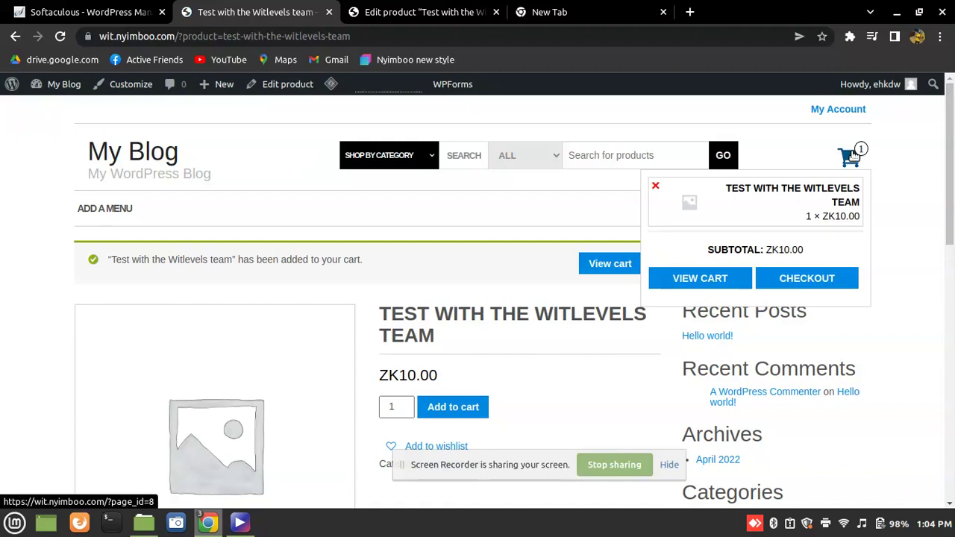
Go to checkout and replace the billing phone number with the corrected one.
mouse_move(859, 146)
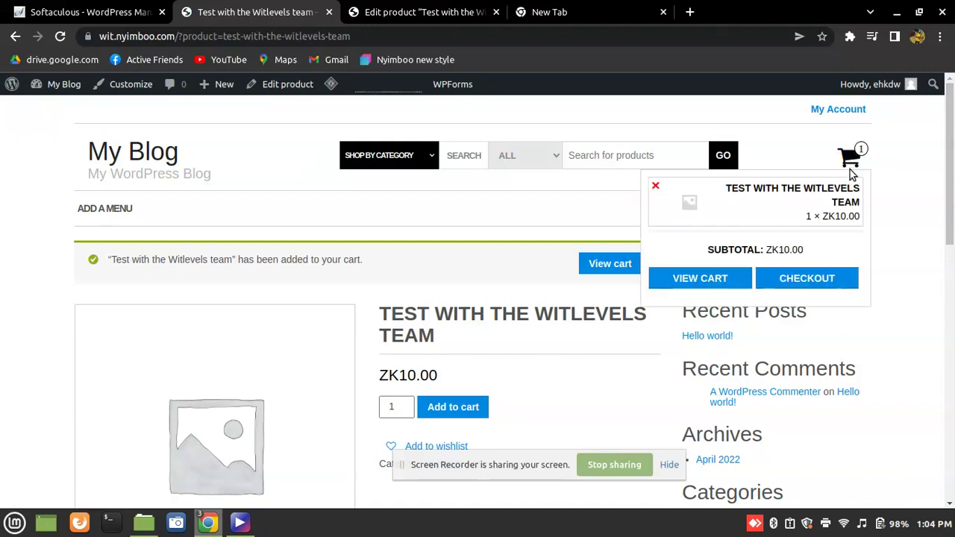
click(800, 286)
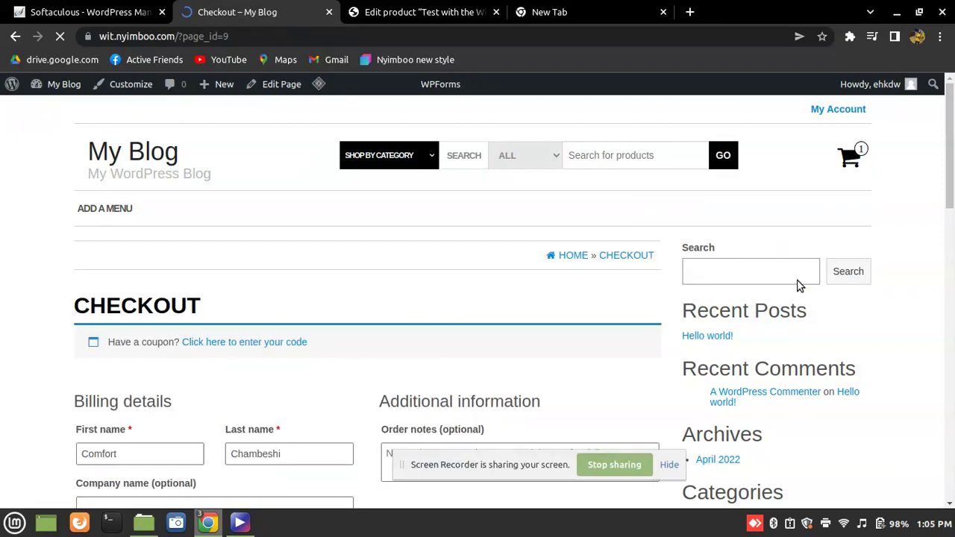
drag(952, 181, 945, 346)
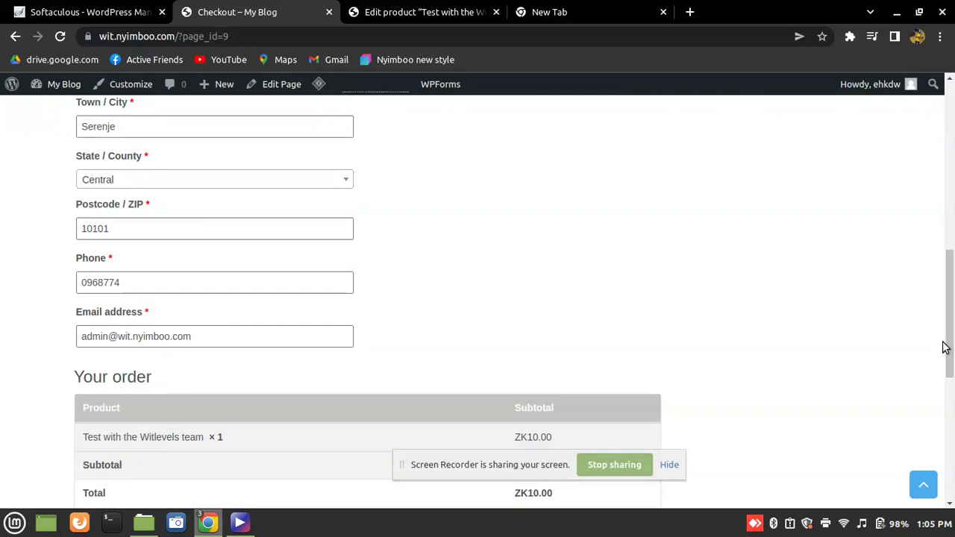
click(115, 278)
double_click(117, 280)
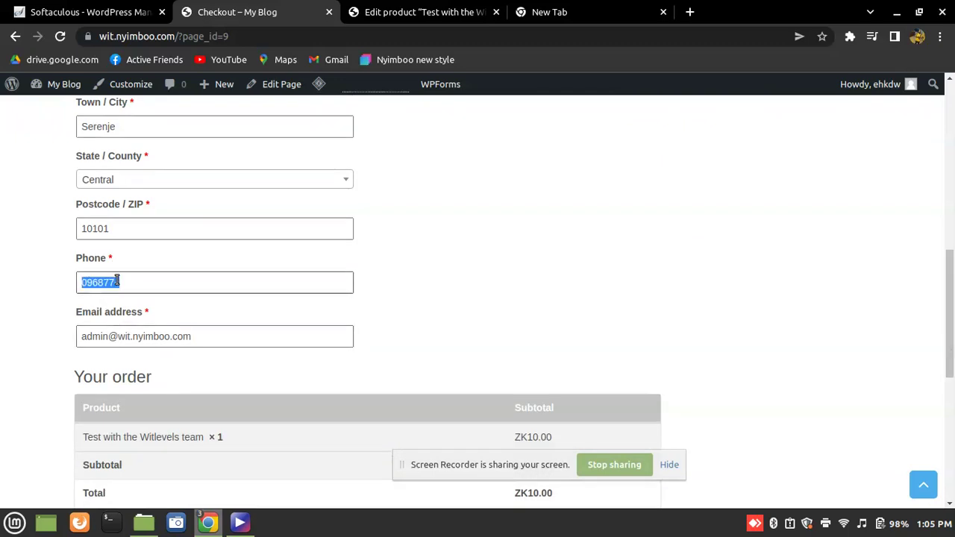
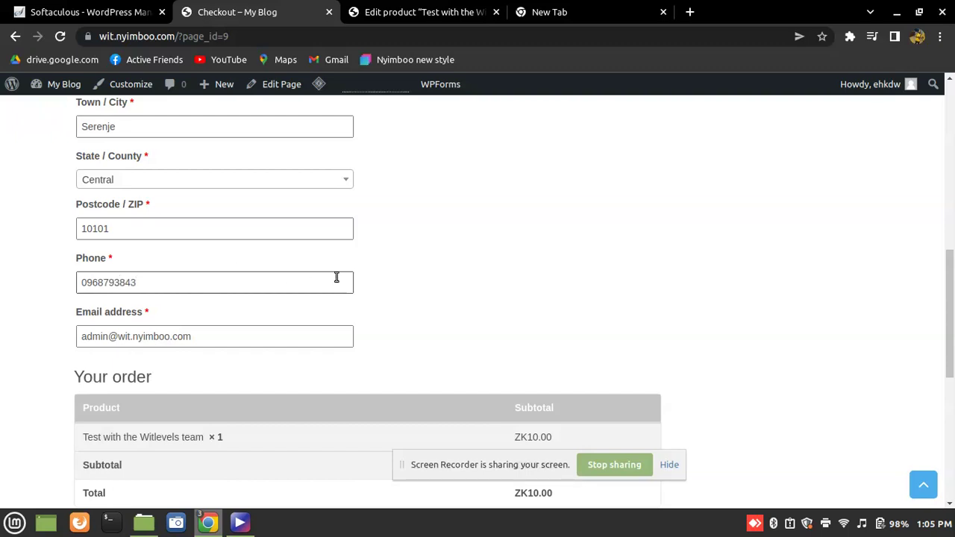
double_click(81, 290)
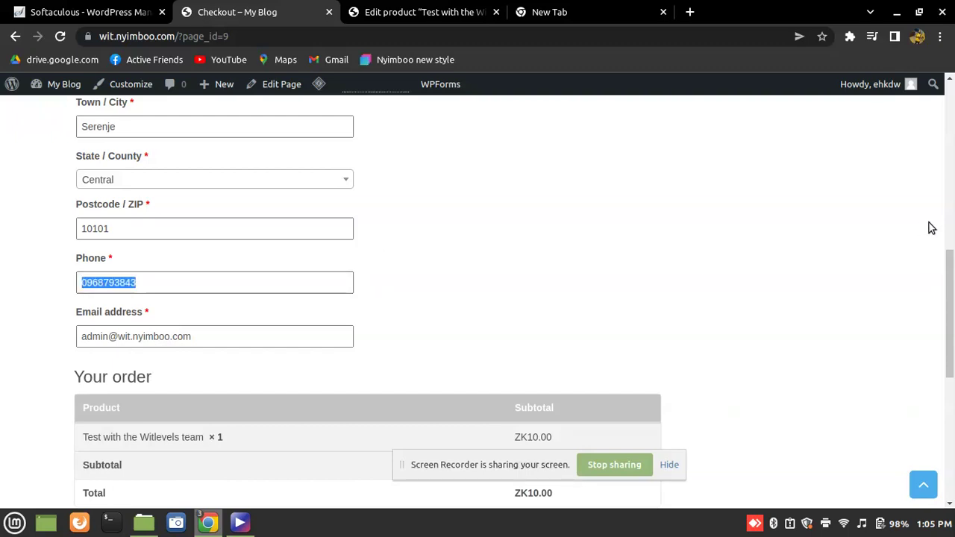
Place the ZK10.00 order with Rave by Flutterwave as the payment method.
drag(950, 296, 950, 410)
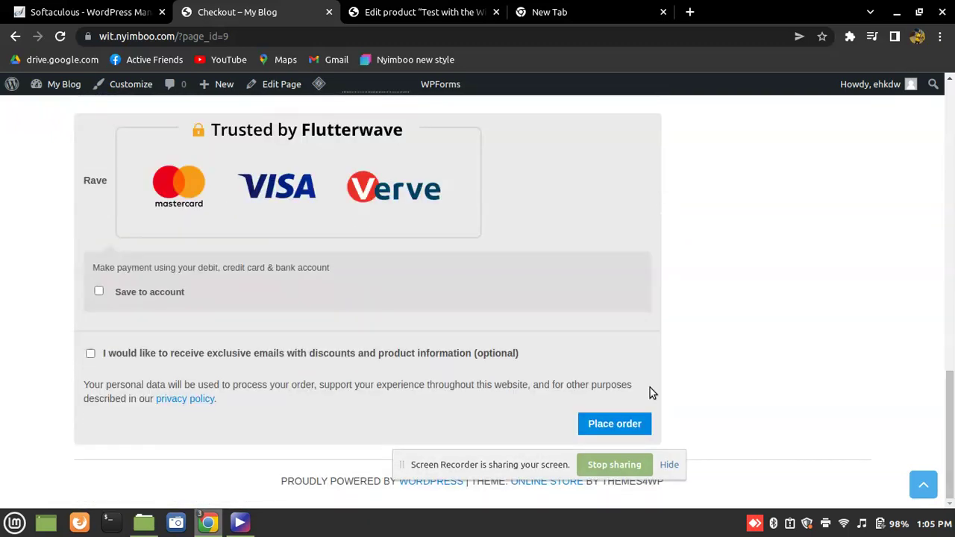
click(615, 423)
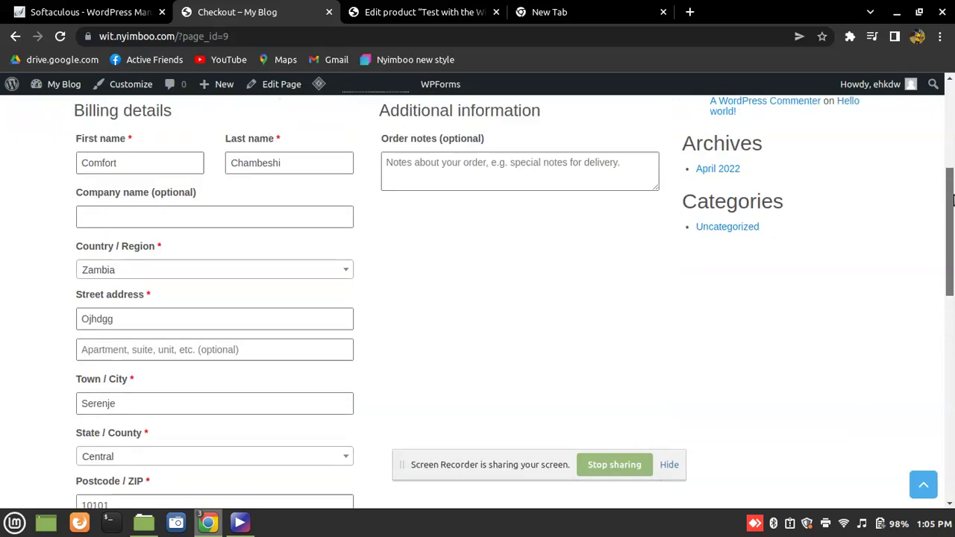
drag(951, 332, 950, 478)
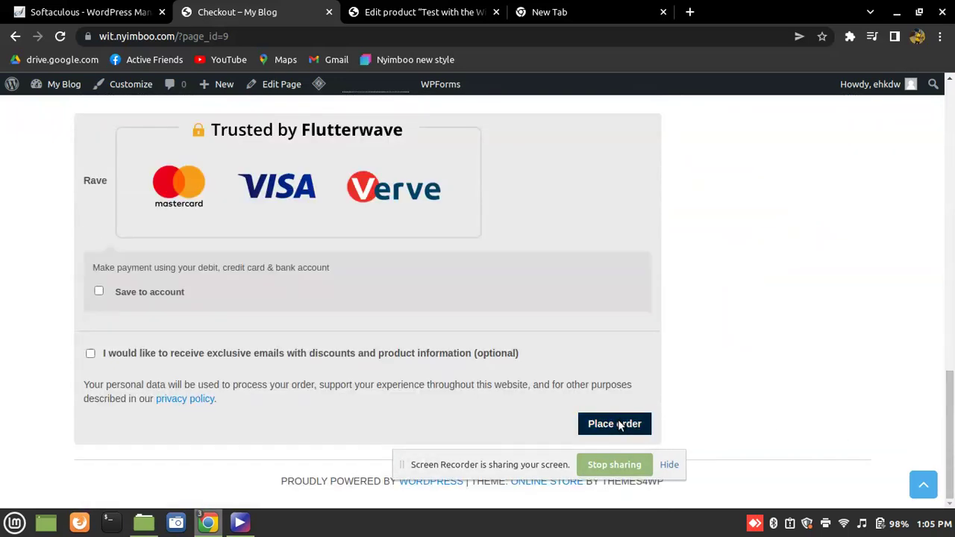
click(617, 424)
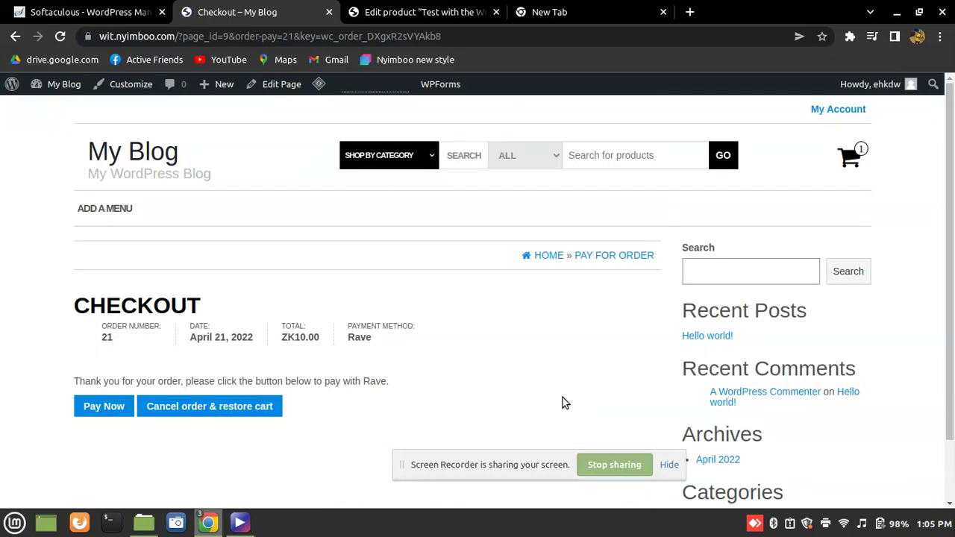
Start the Rave payment and bring up the mobile money form showing ZMW 10.35.
click(97, 409)
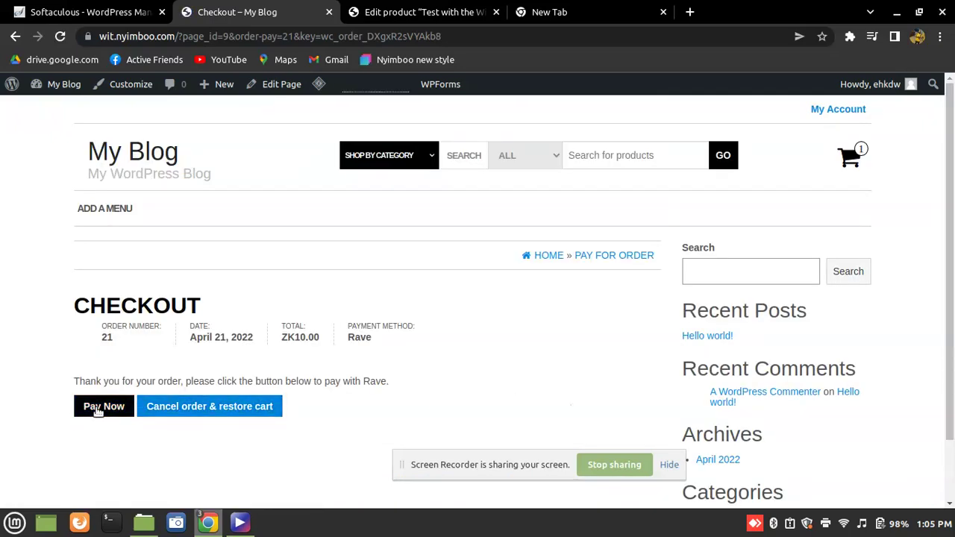
click(97, 409)
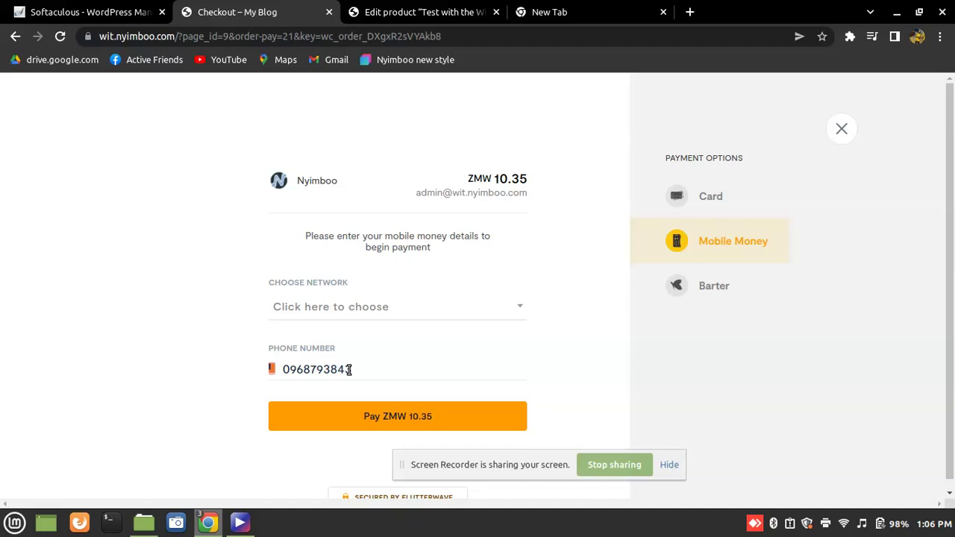
click(240, 522)
click(209, 523)
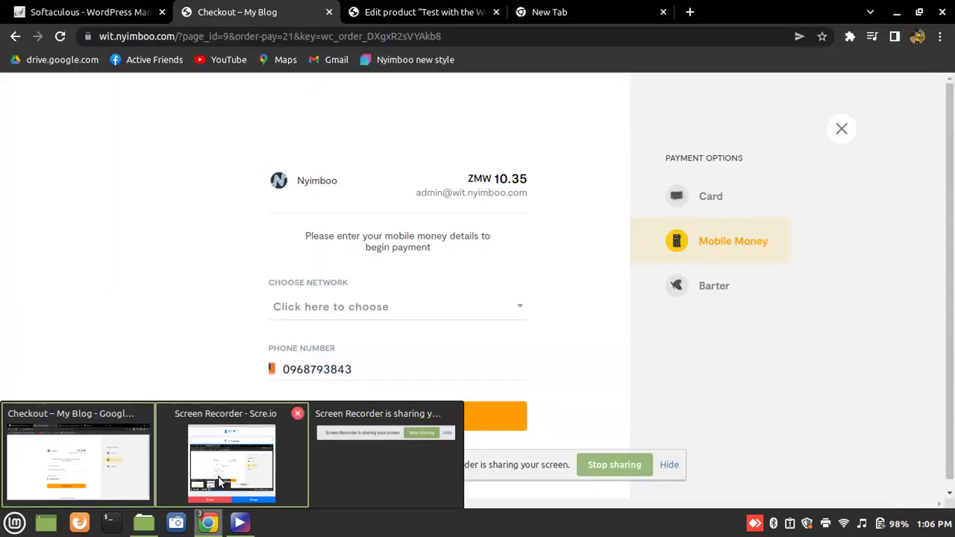
click(235, 407)
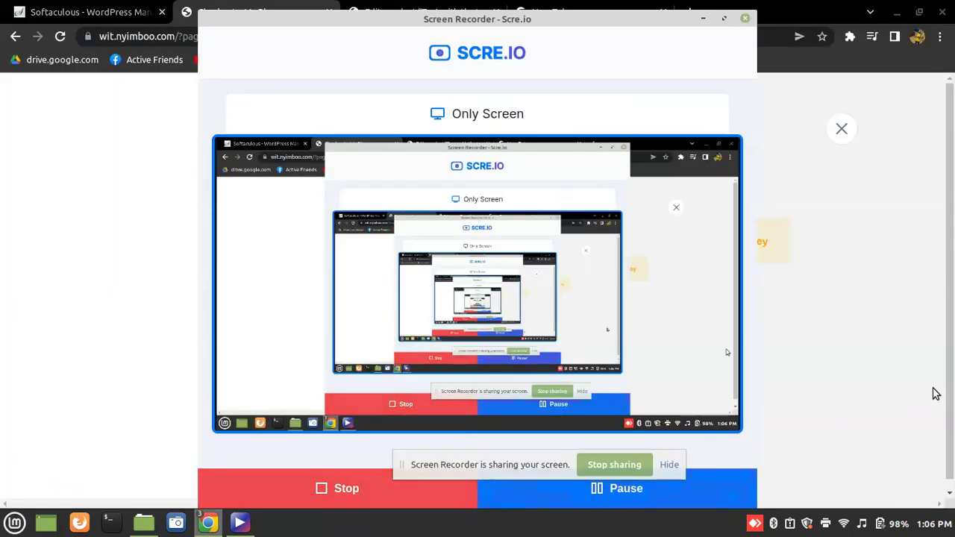
click(953, 317)
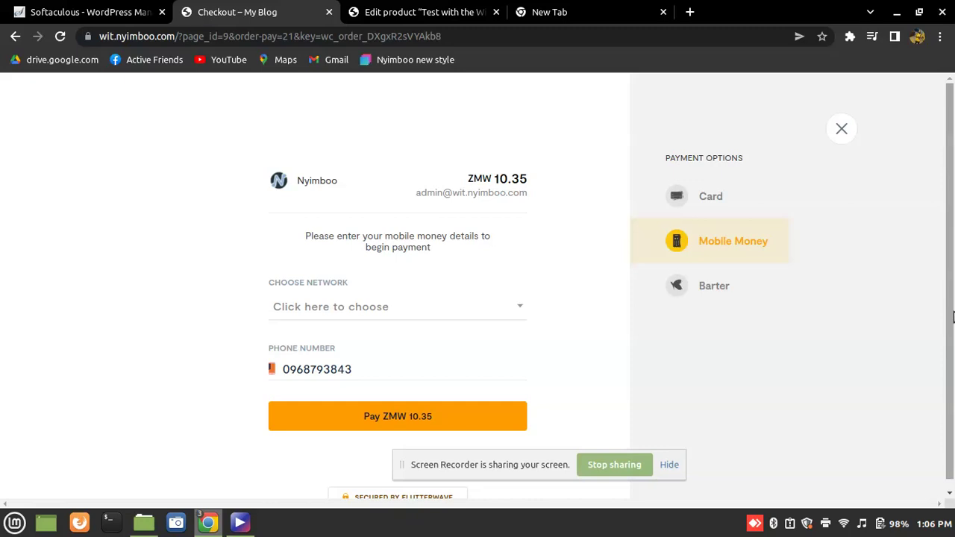
double_click(505, 180)
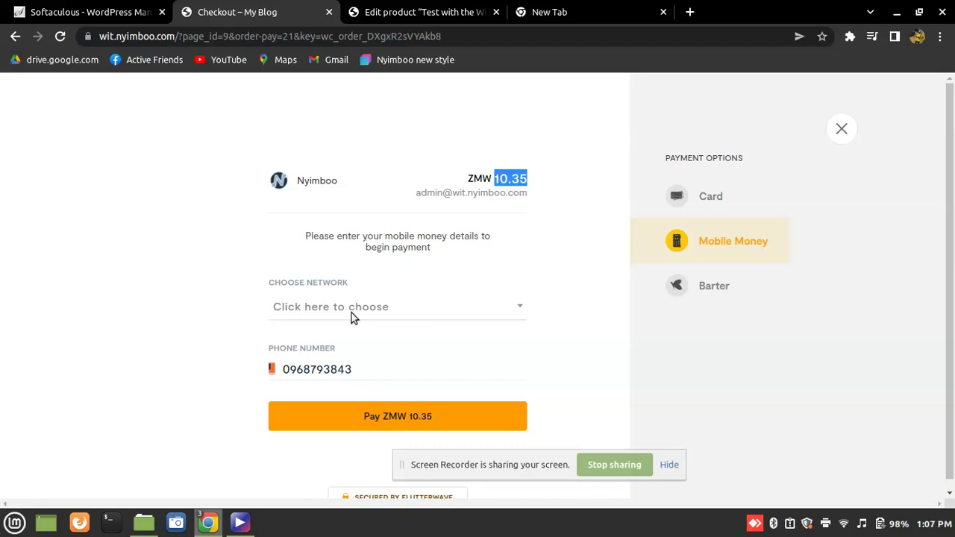
Choose the MTN network, pay ZMW 10.35, and proceed to verification.
click(311, 314)
click(315, 346)
click(415, 417)
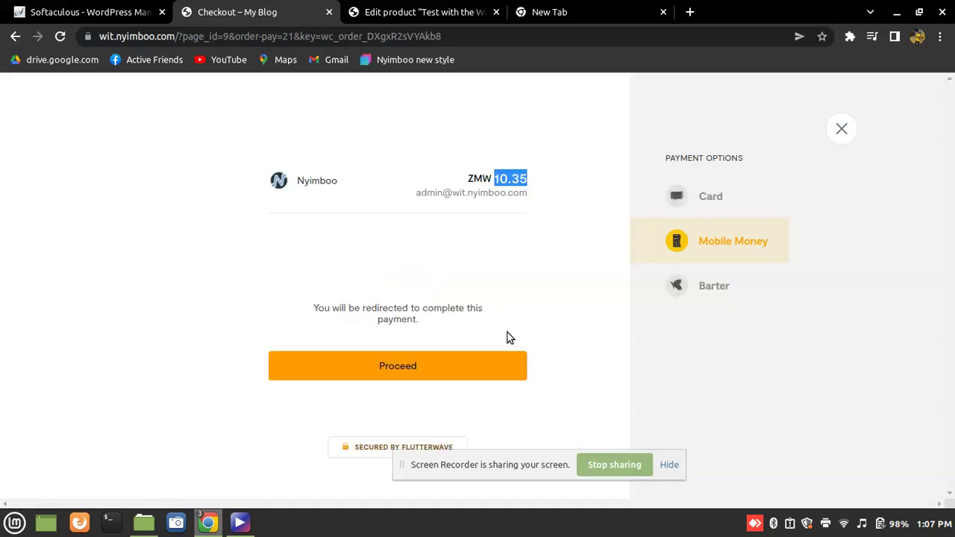
click(409, 371)
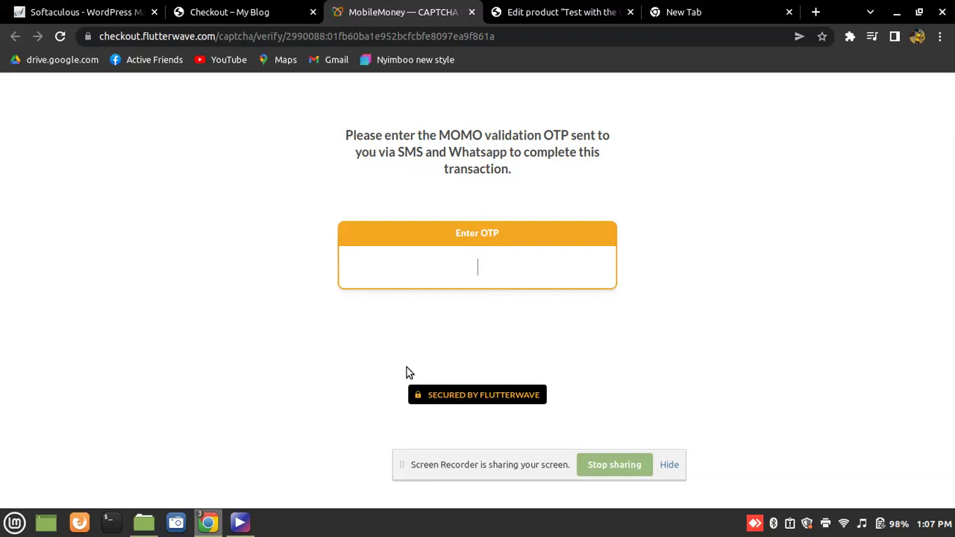
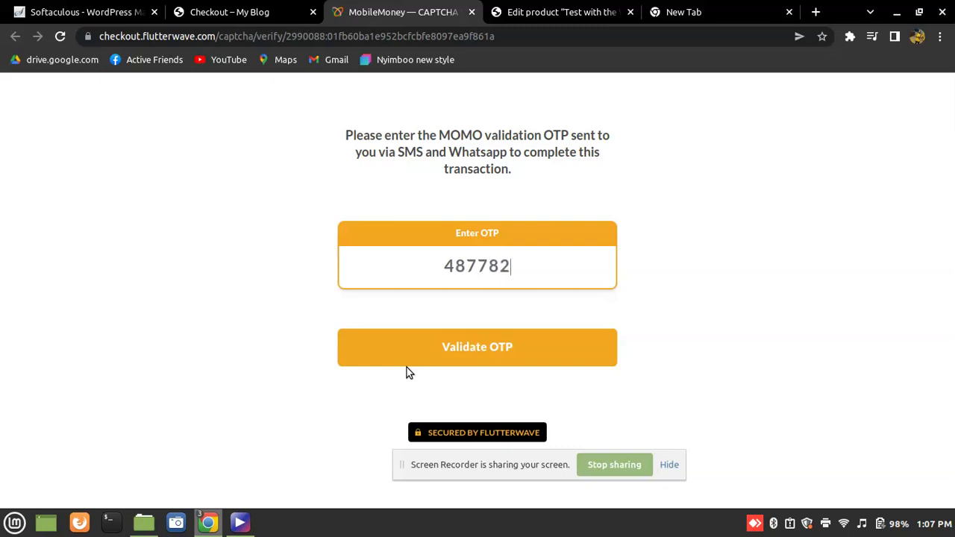
Enter the mobile money OTP received by SMS and validate it.
click(445, 360)
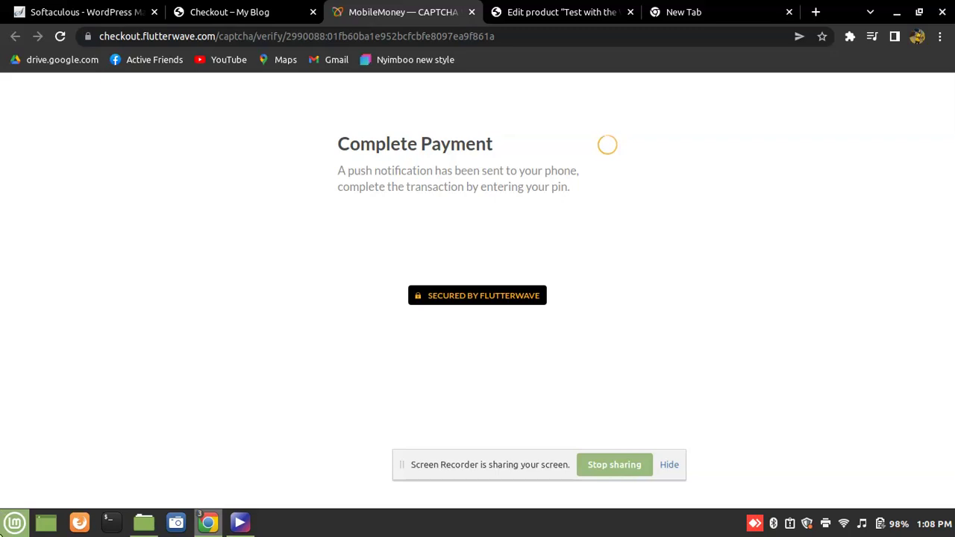
Launch Gnote from the Mint menu and start a new note.
key(super)
text(gnote)
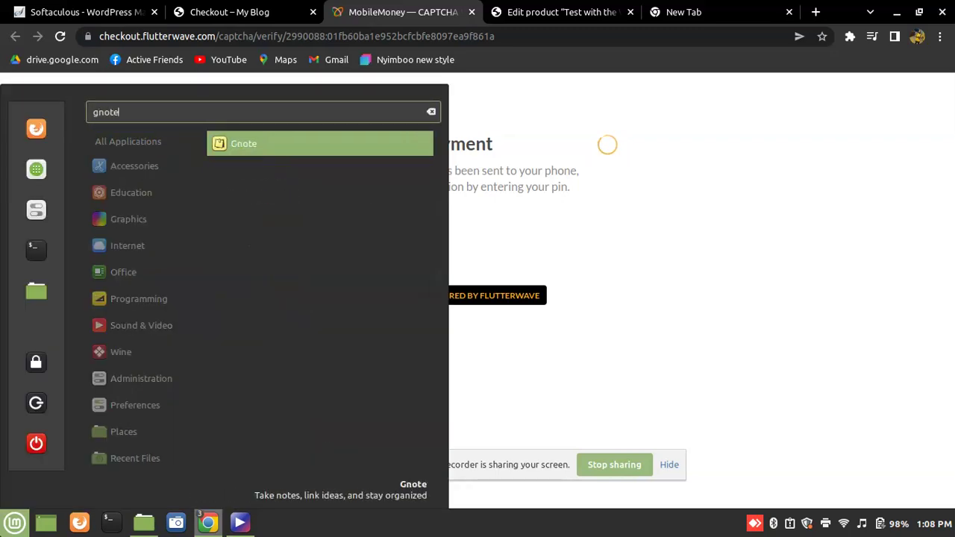
key(Return)
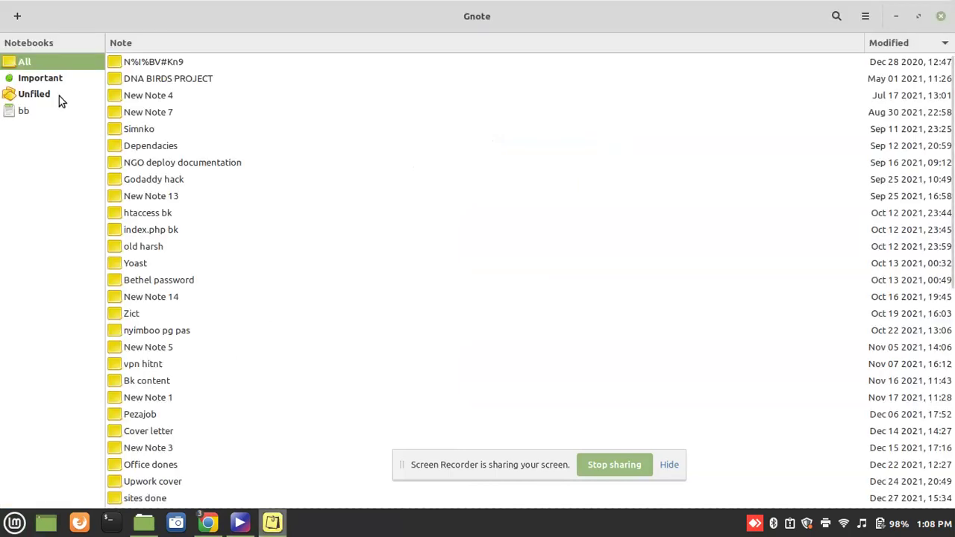
click(17, 16)
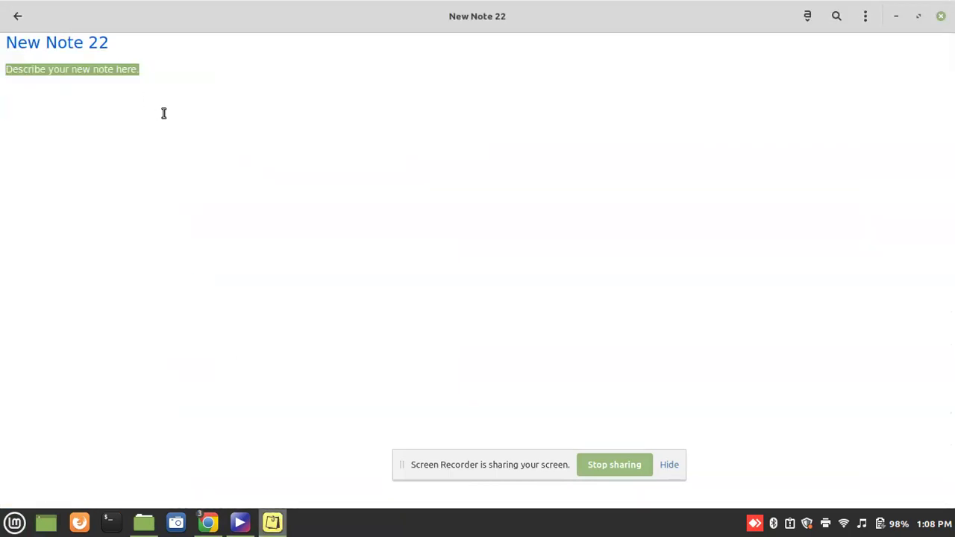
Record the customer's phone number and e-mail address in the note, then return to Chrome.
key(alt+Right)
key(BackSpace)
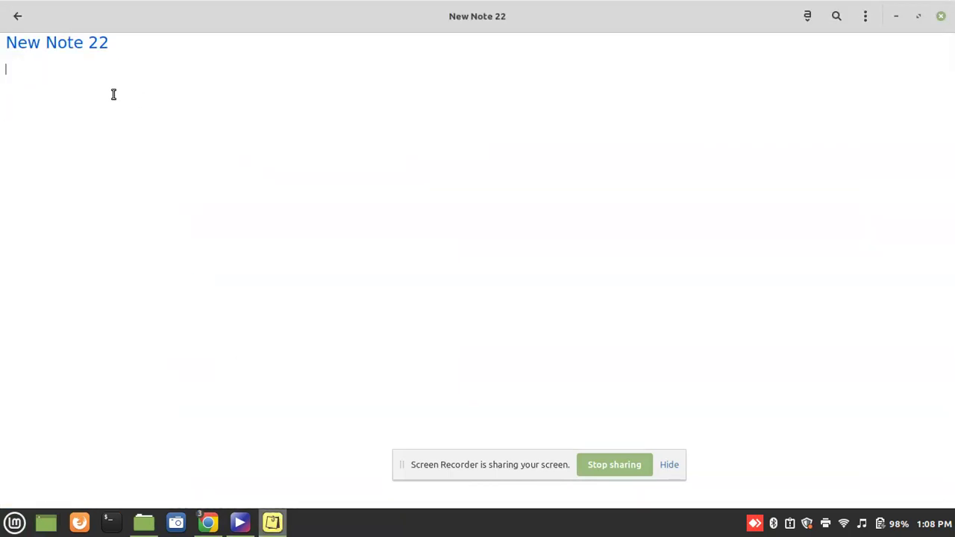
text(Pla)
key(BackSpace)
key(BackSpace)
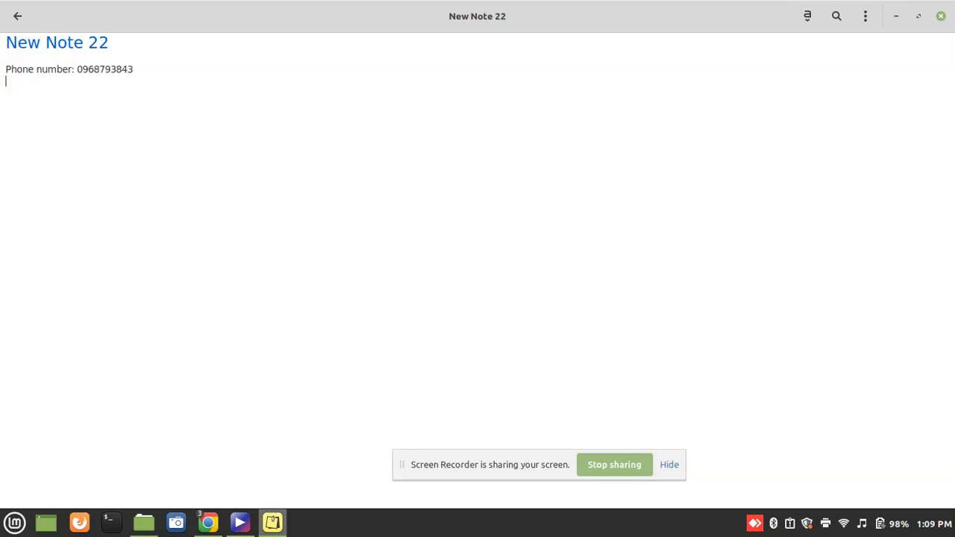
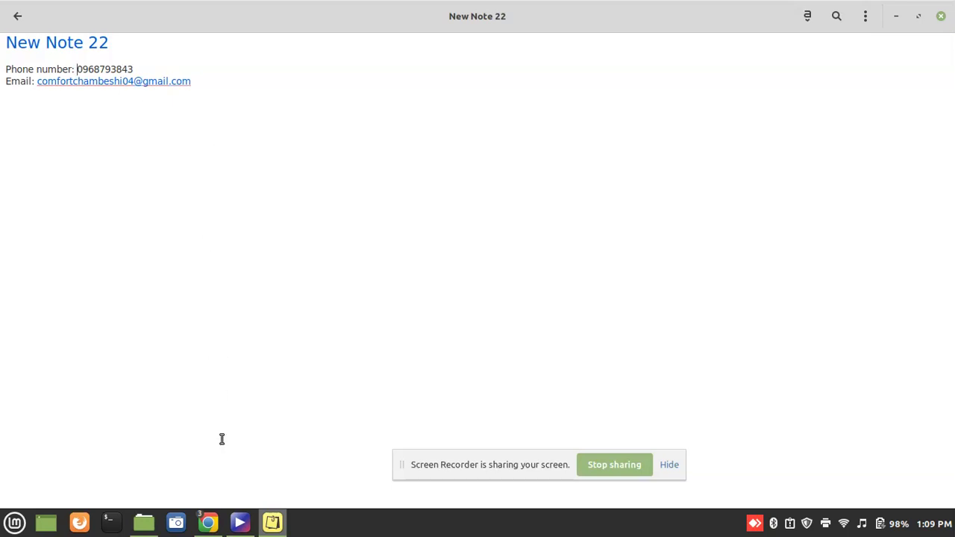
click(208, 522)
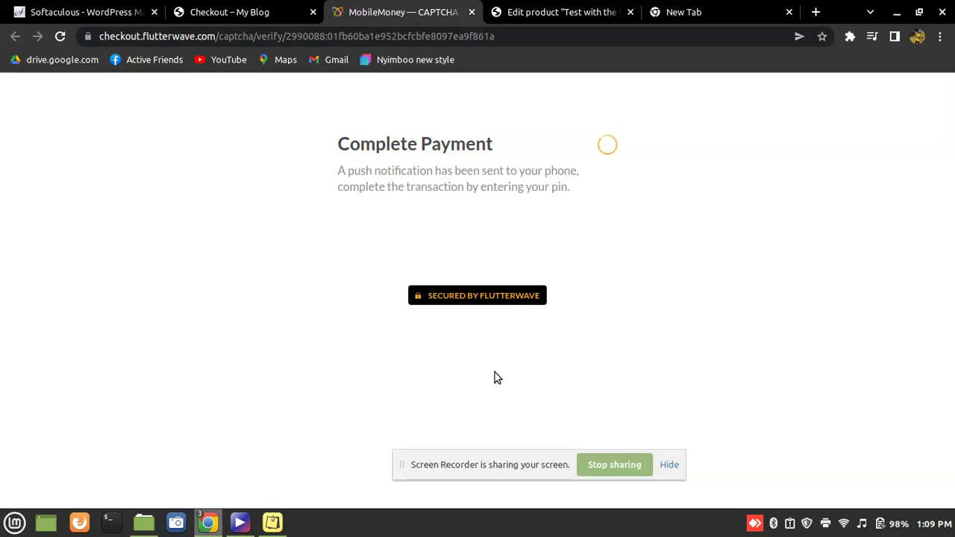
mouse_move(209, 523)
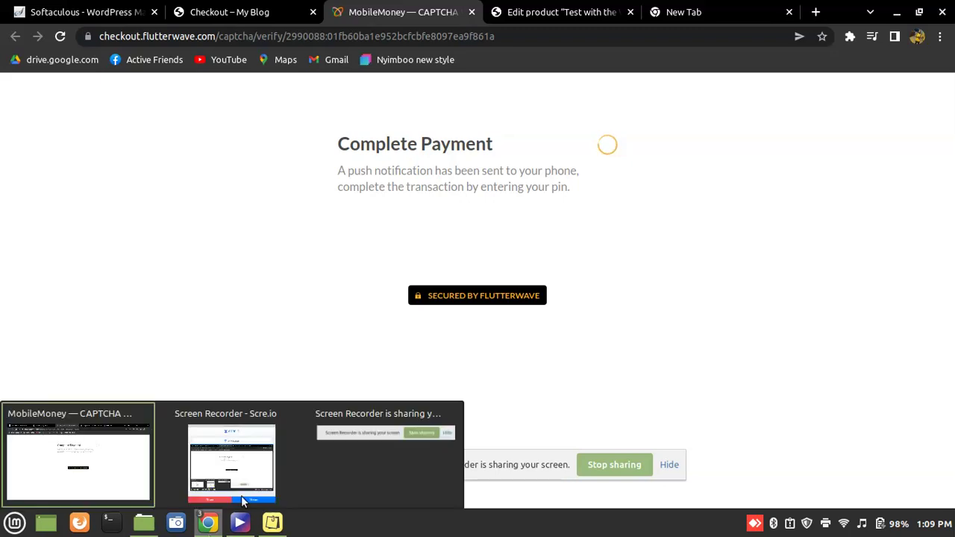